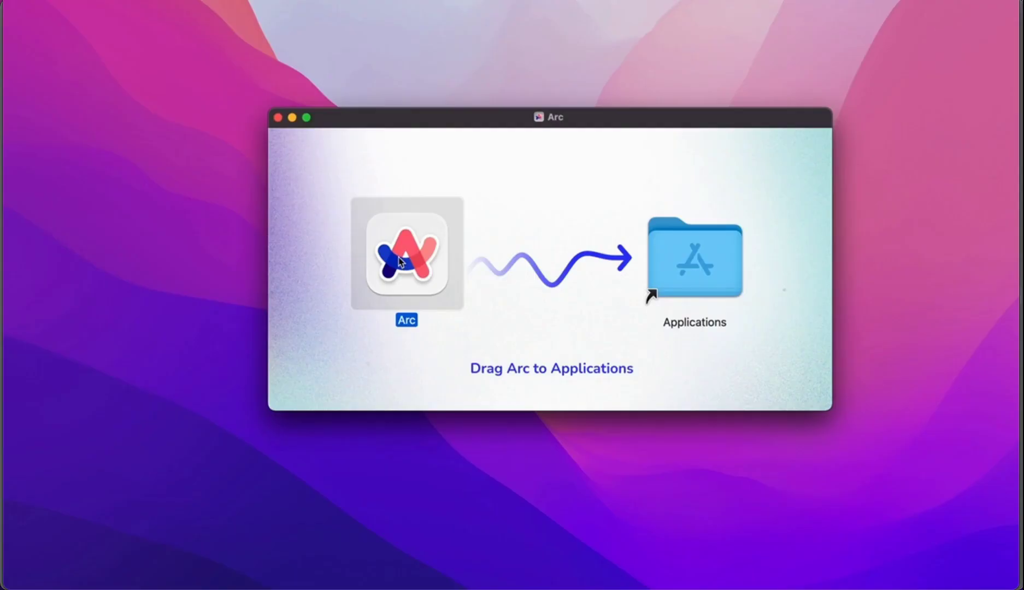
# Copy the Arc app into the Applications folder from the installer window.
pyautogui.moveTo(403, 262); pyautogui.dragTo(691, 266)
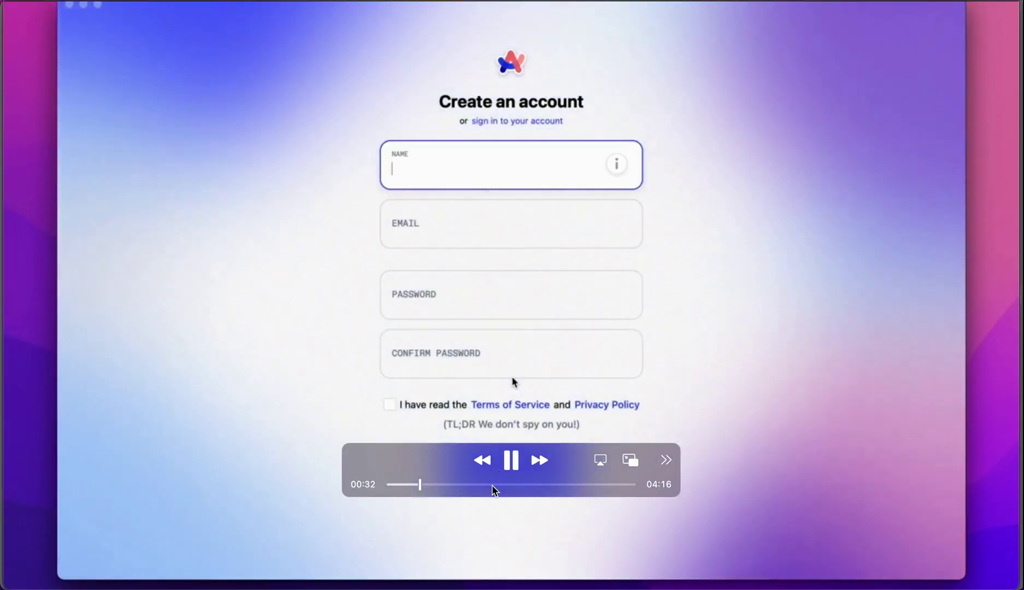
# Finish the 'Pick a color, any color' theme step to reach the main Arc window.
pyautogui.click(493, 487)
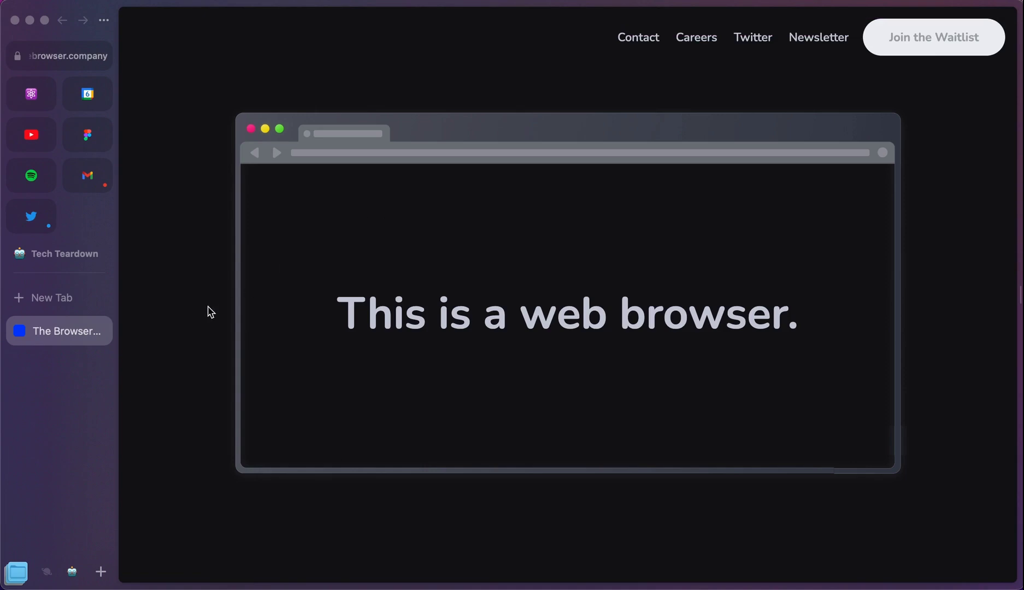
# Switch to Space 1 and widen the sidebar so tab names like Getting Started fit.
pyautogui.click(47, 572)
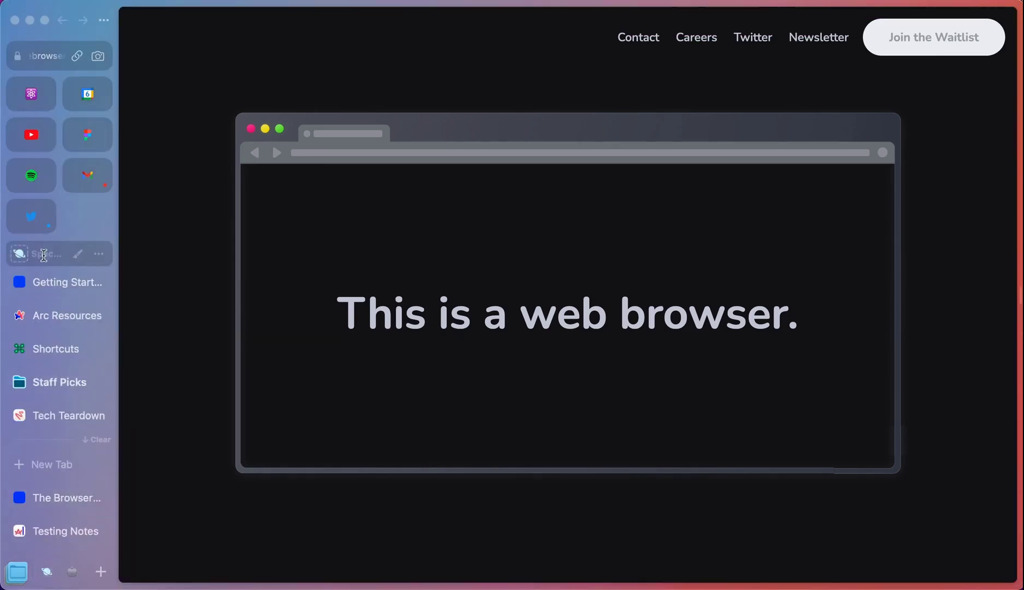
pyautogui.moveTo(129, 195); pyautogui.dragTo(208, 191)
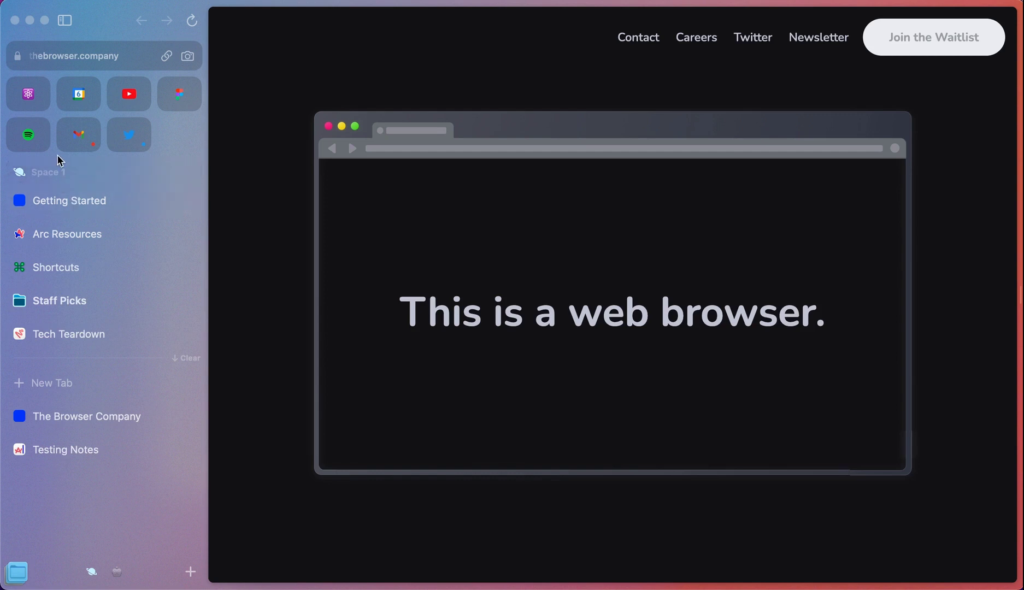
# Open the Getting Started tour page, which labels Favorites, Pinned tabs and Explore tabs.
pyautogui.click(60, 202)
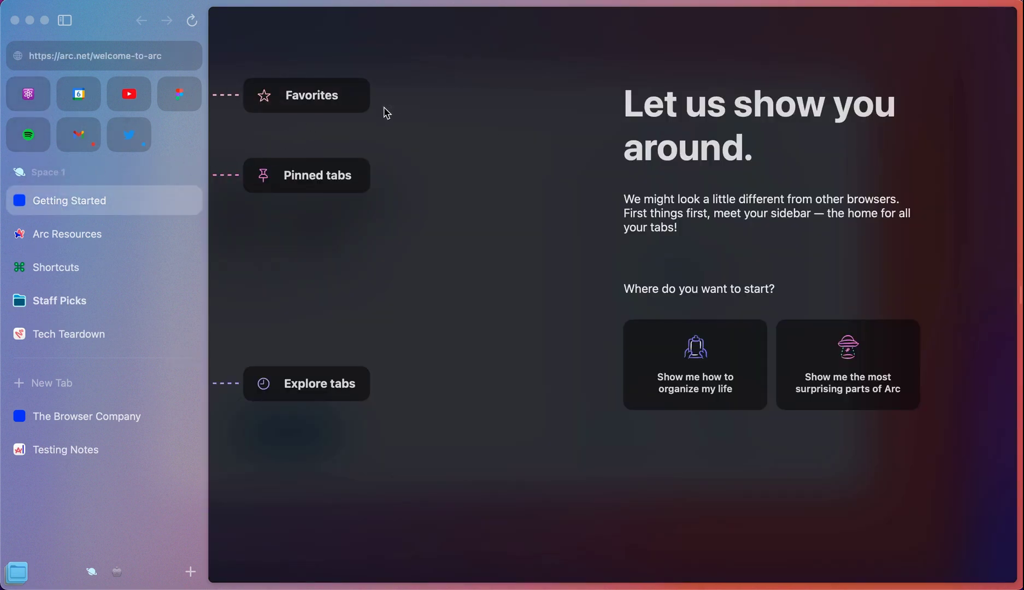
pyautogui.moveTo(346, 95)
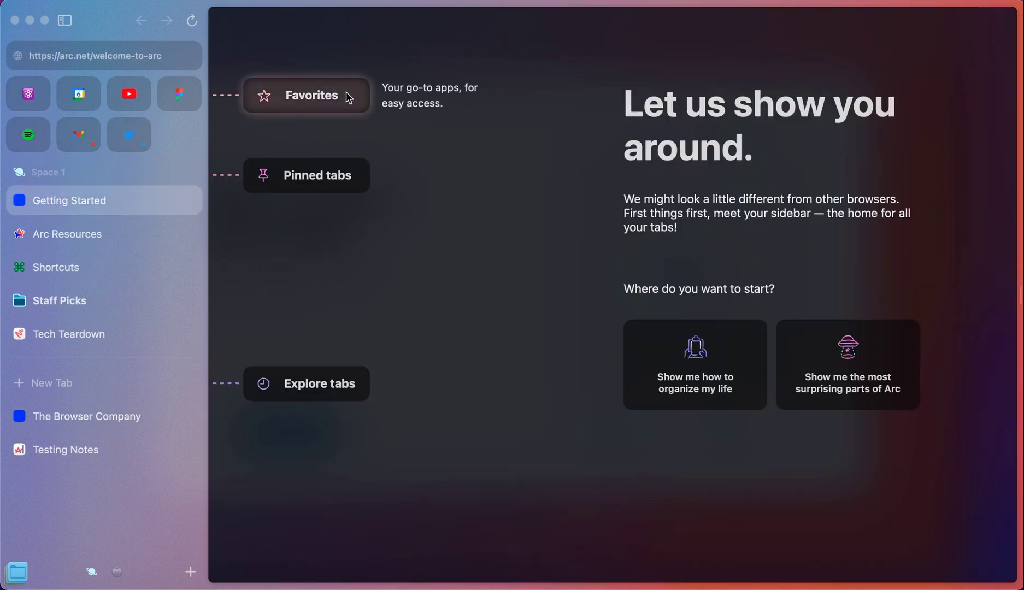
pyautogui.moveTo(331, 167)
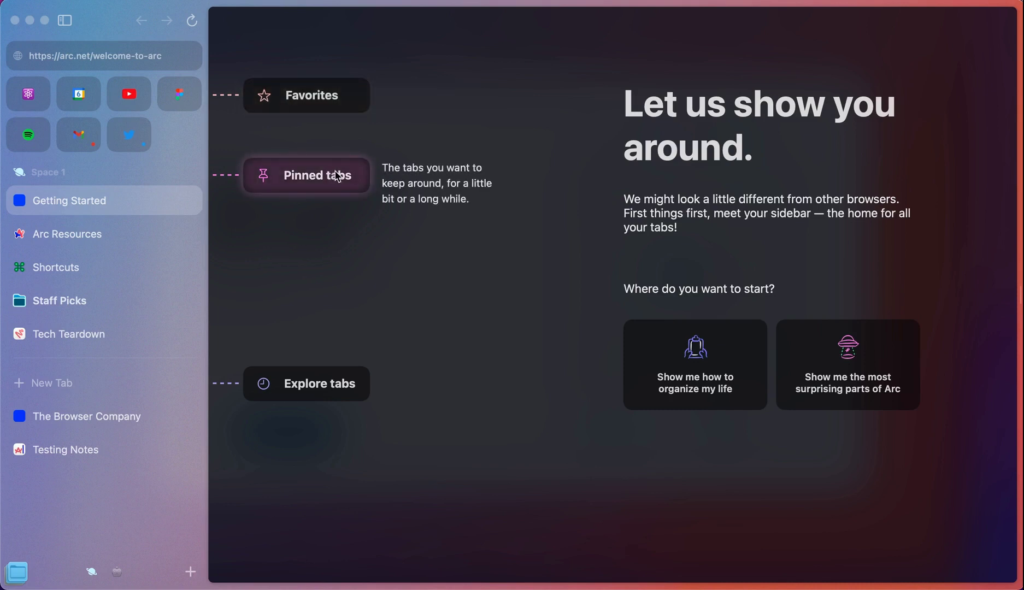
pyautogui.moveTo(331, 389)
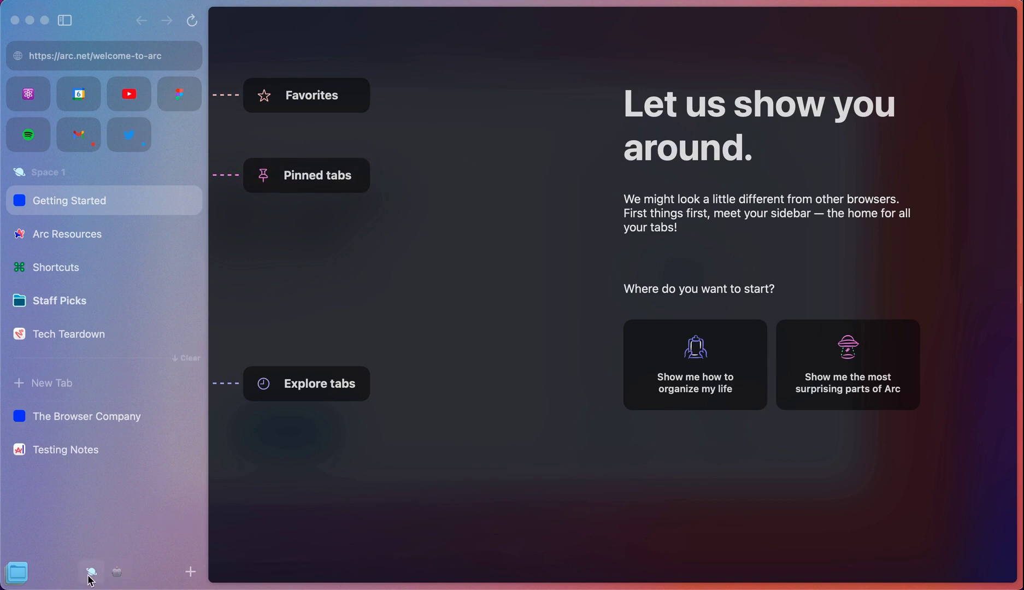
# Go to the Tech Teardown space and bring up the new-tab search bar.
pyautogui.click(117, 573)
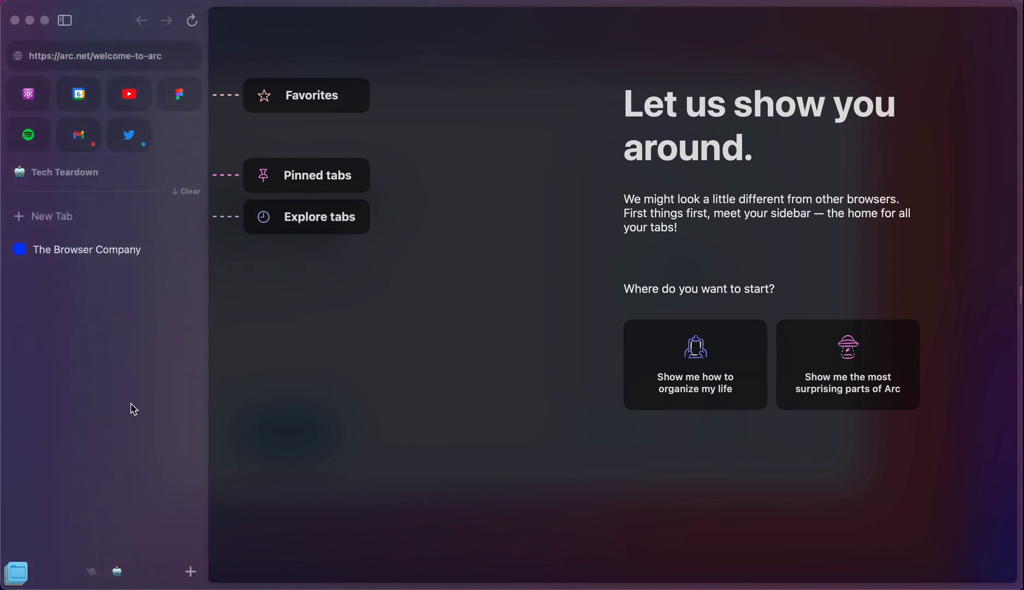
pyautogui.click(91, 572)
pyautogui.click(117, 572)
pyautogui.click(42, 217)
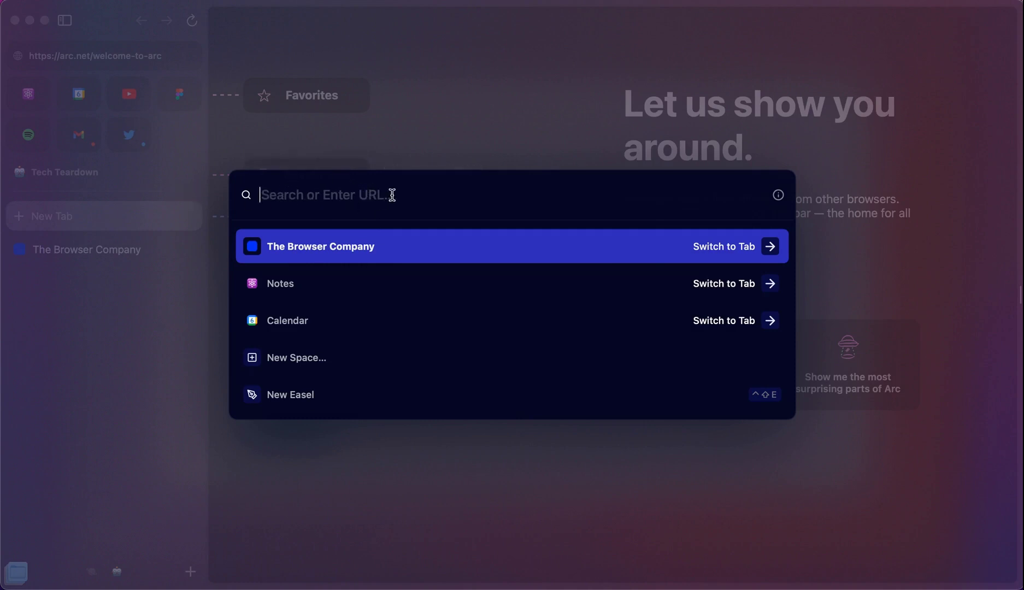
# Open 'newyorktimes' as a new tab, then return to The Browser Company page.
pyautogui.press('Return')
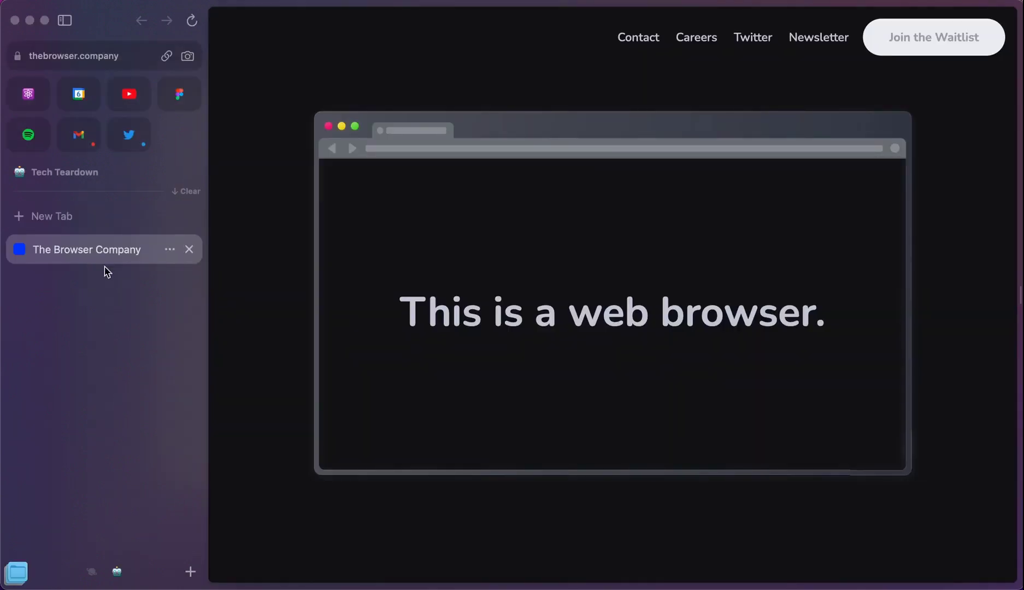
pyautogui.click(44, 221)
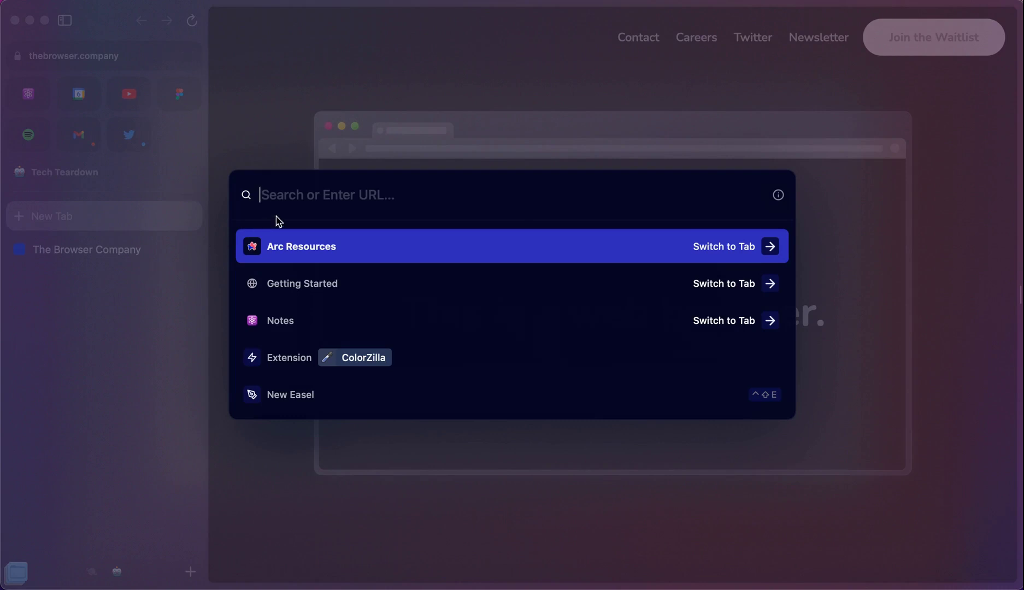
pyautogui.write('newyorktimes')
pyautogui.press('Return')
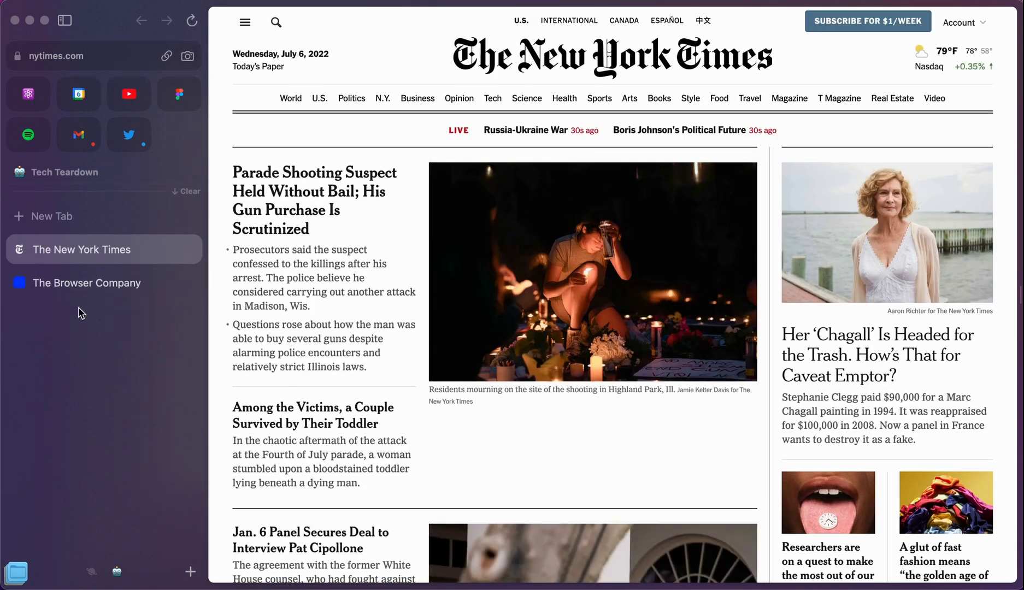
pyautogui.click(78, 287)
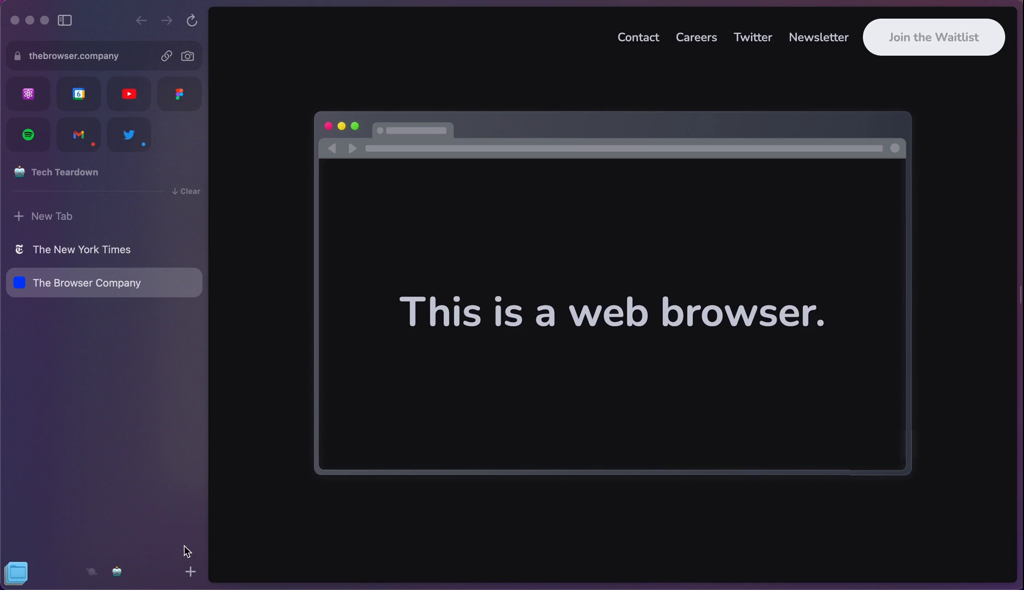
# Create a New Note from the sidebar's + menu and title it 'Test note'.
pyautogui.click(191, 574)
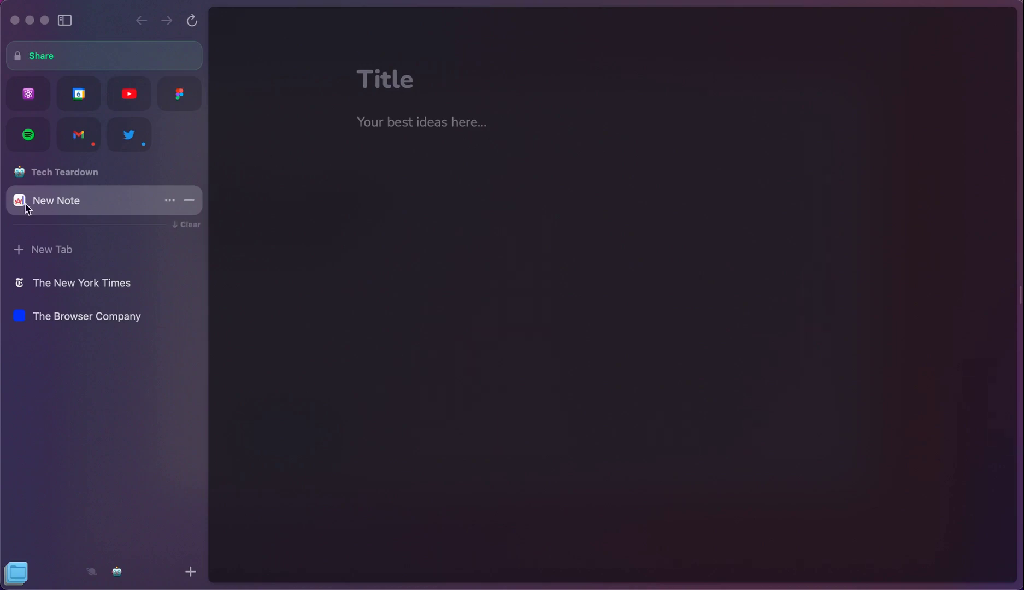
pyautogui.write('Test note')
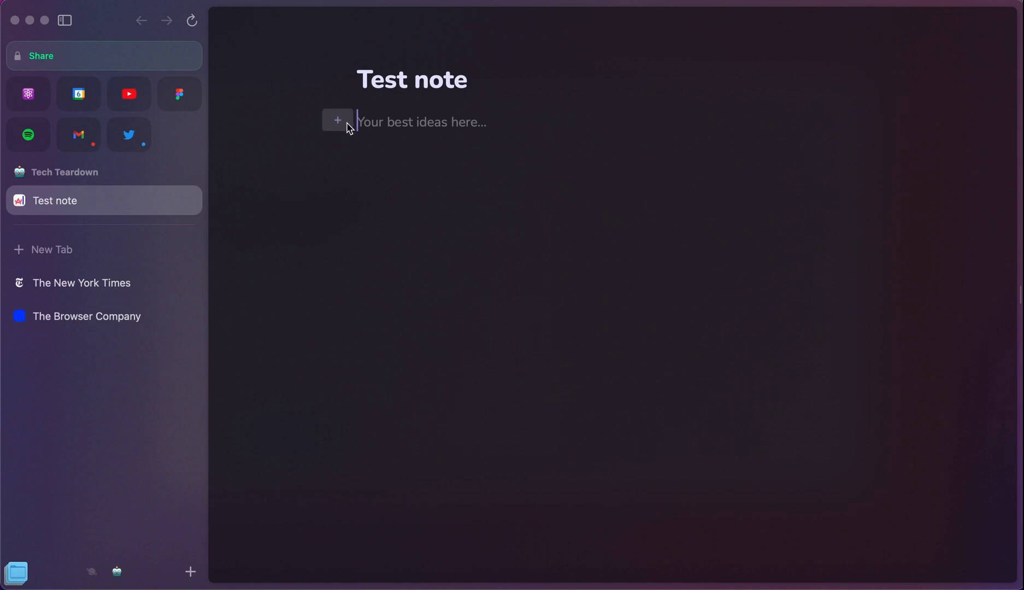
pyautogui.click(338, 120)
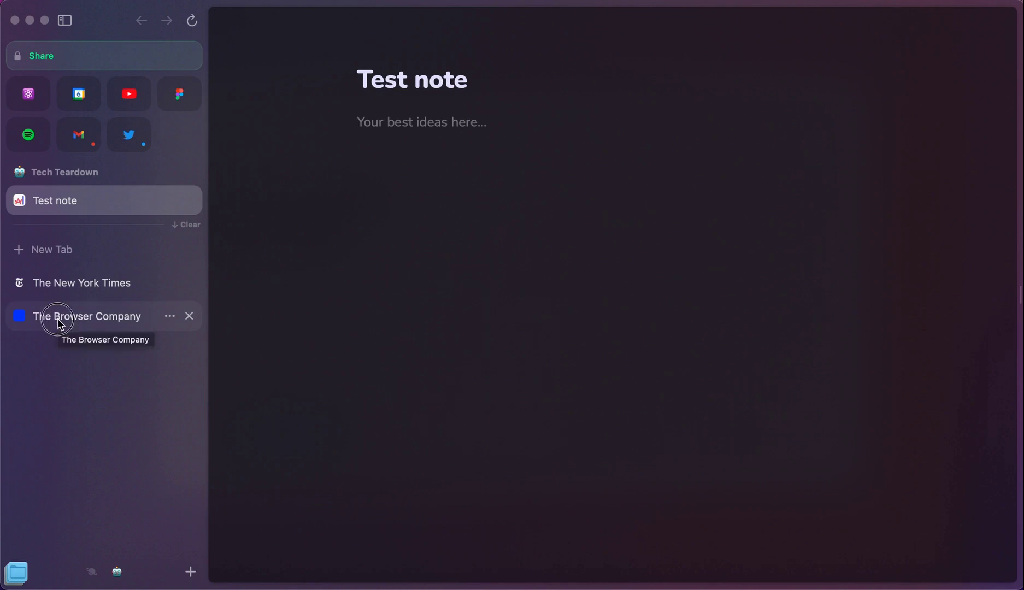
# Split The Browser Company page beside Test note, give the page more width, and scroll it.
pyautogui.moveTo(61, 324); pyautogui.dragTo(388, 265)
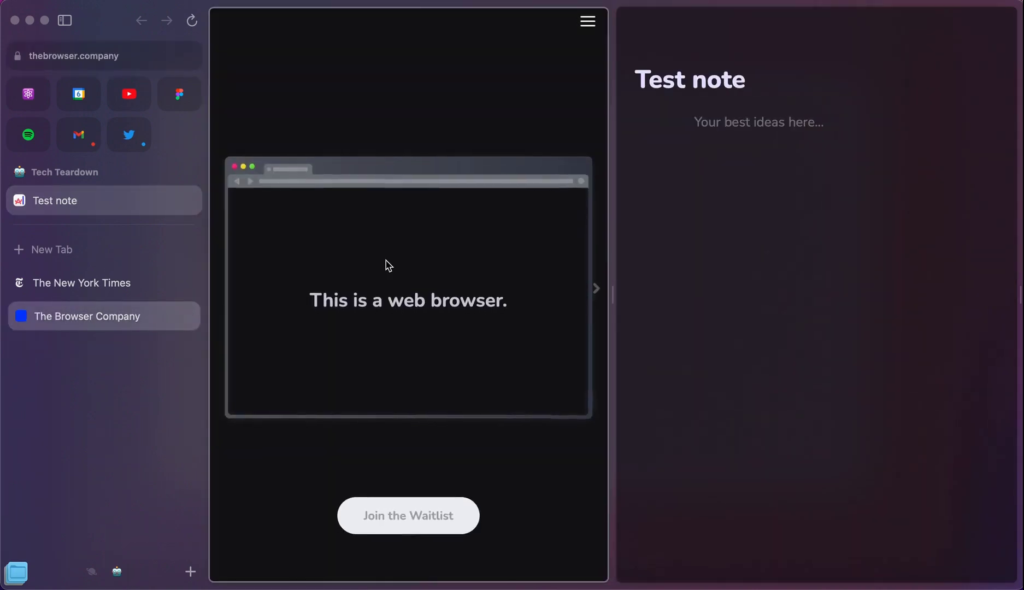
pyautogui.moveTo(653, 123)
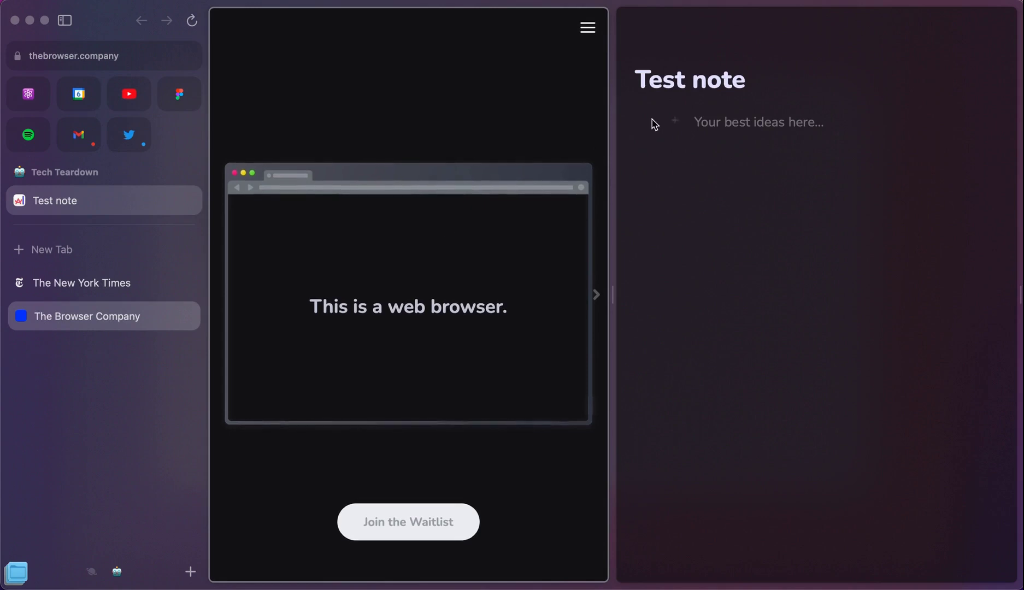
pyautogui.click(620, 297)
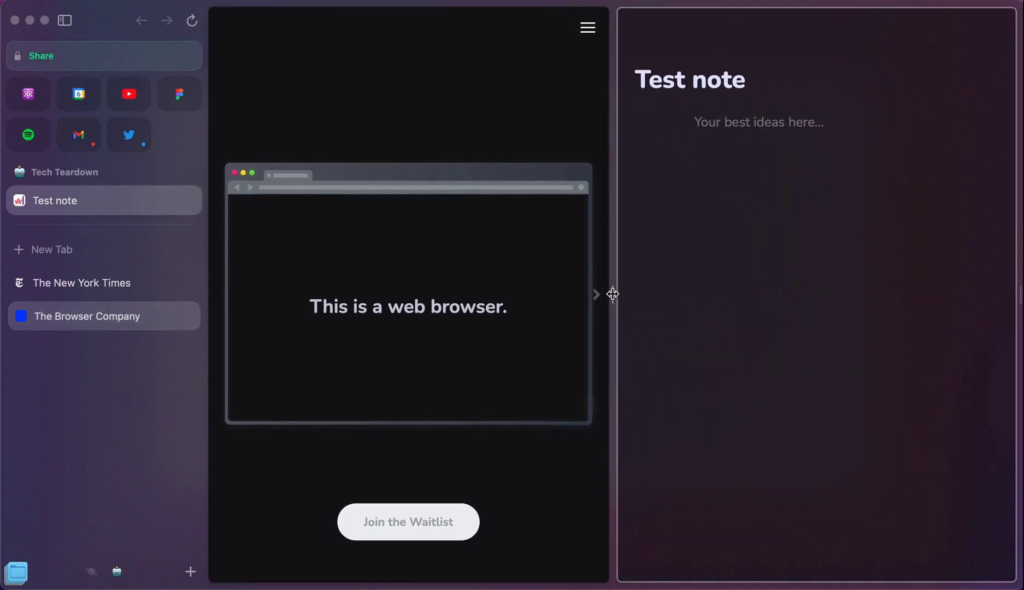
pyautogui.moveTo(612, 293); pyautogui.dragTo(795, 286)
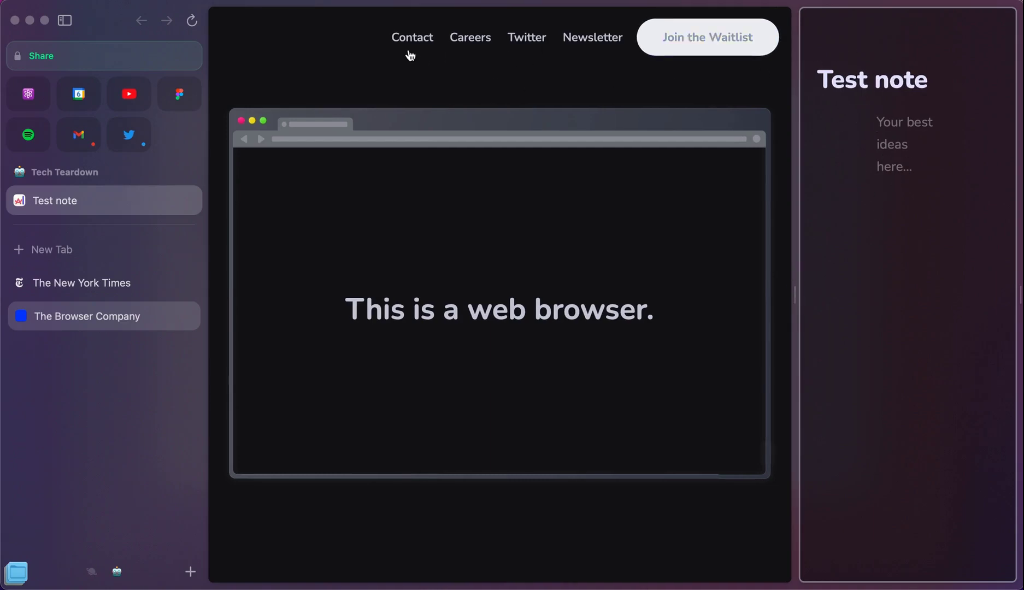
pyautogui.scroll(-2, 420, 321)
pyautogui.scroll(-5, 419, 321)
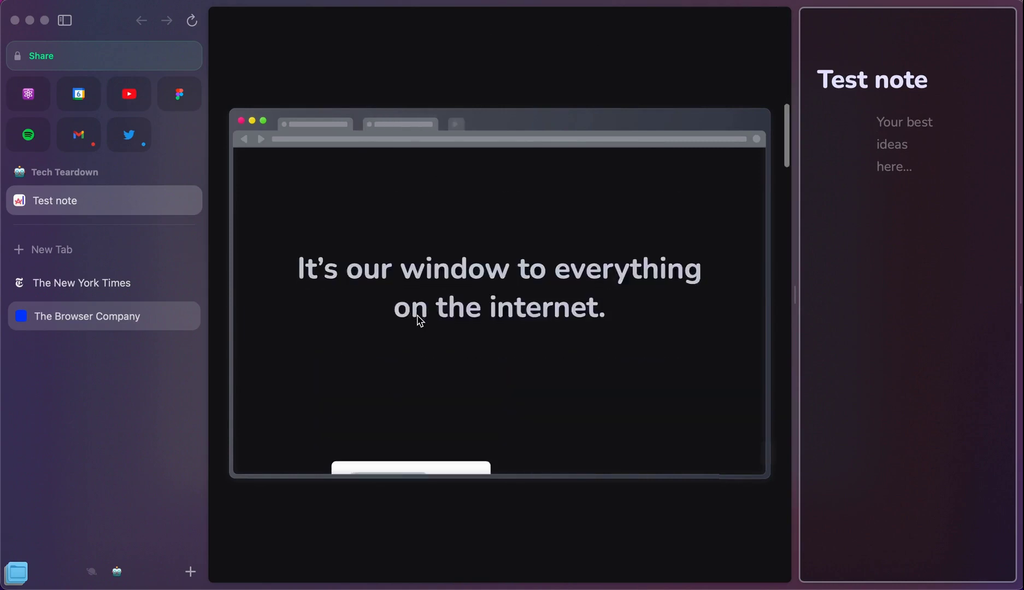
pyautogui.scroll(-5, 416, 316)
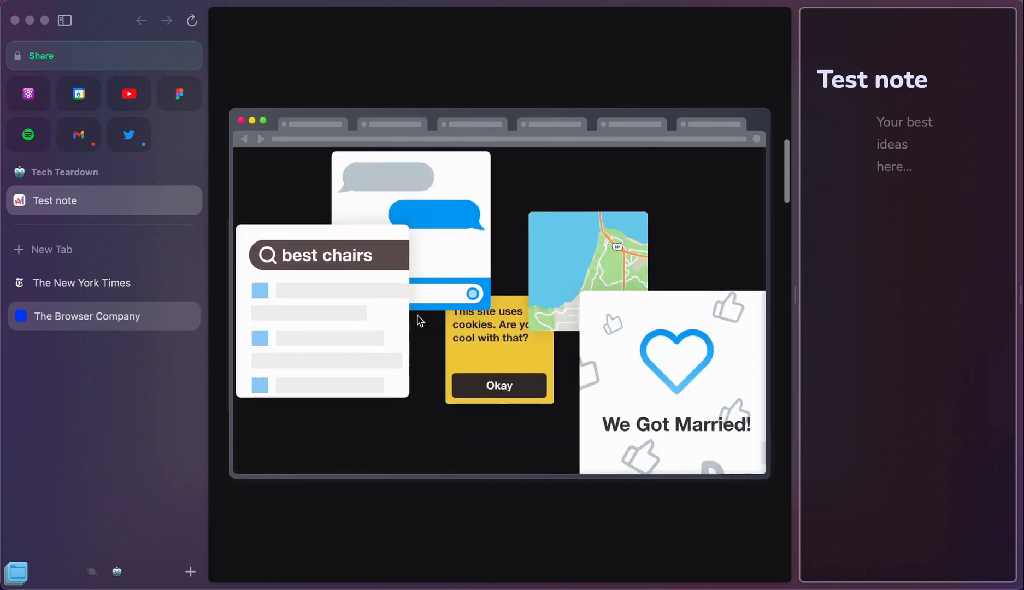
pyautogui.scroll(-5, 417, 316)
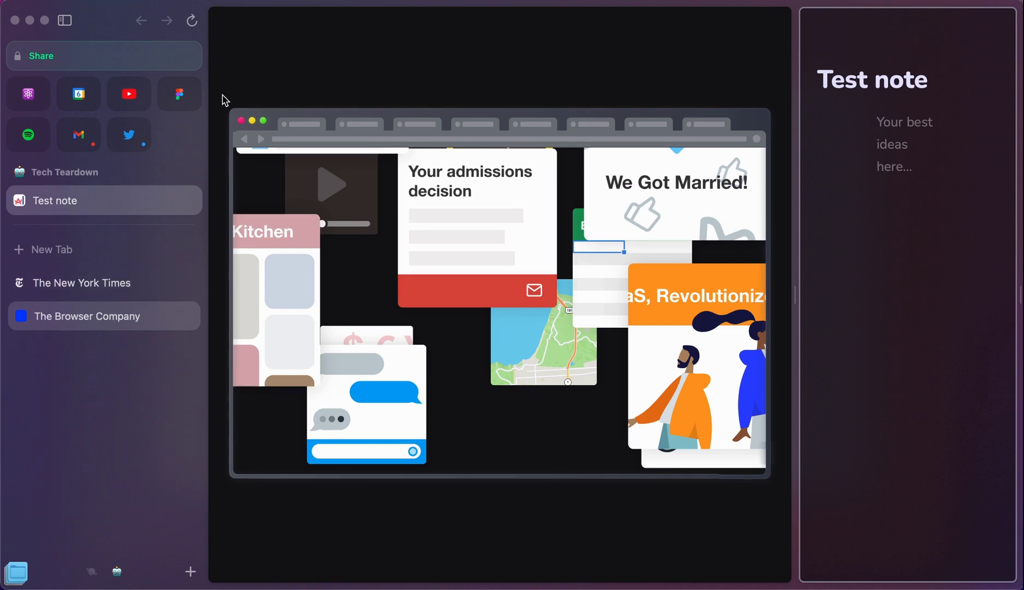
# Screenshot the page area and save it to the Library as 'Capture from thebrowser.company'.
pyautogui.press('super+shift+2')
pyautogui.moveTo(220, 93); pyautogui.dragTo(787, 483)
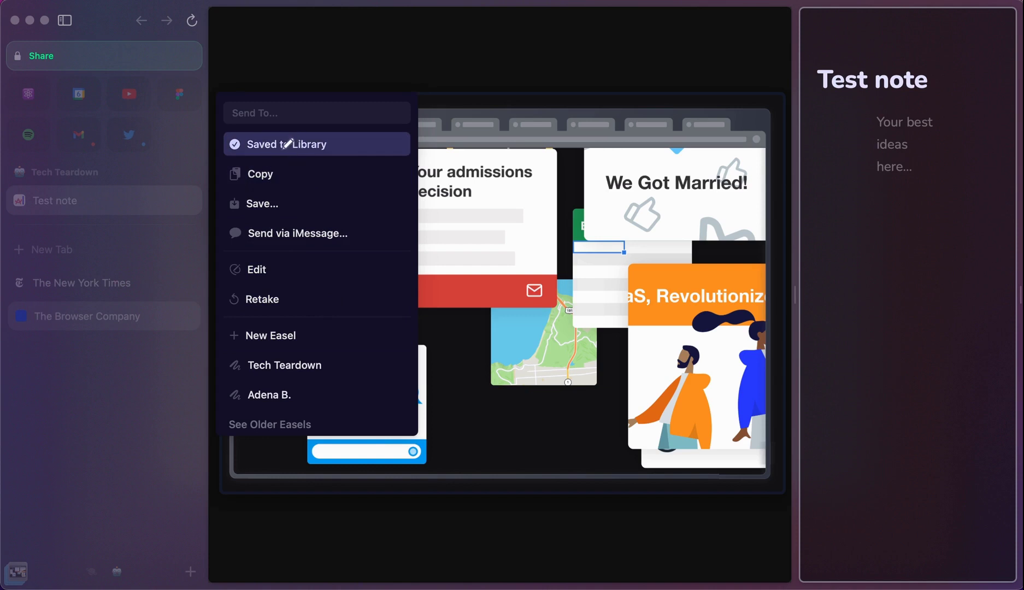
pyautogui.click(415, 82)
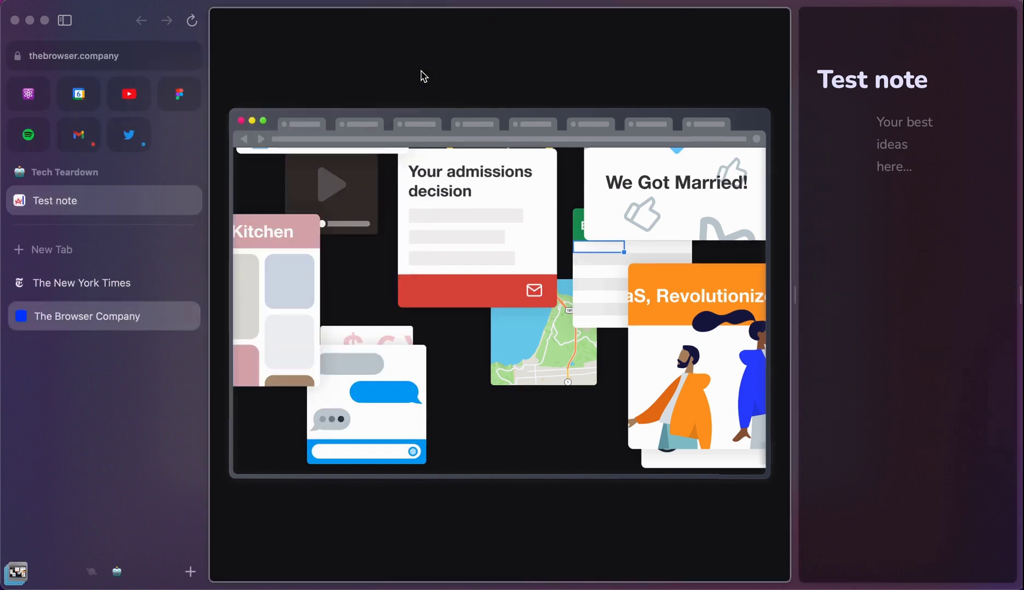
pyautogui.moveTo(21, 575)
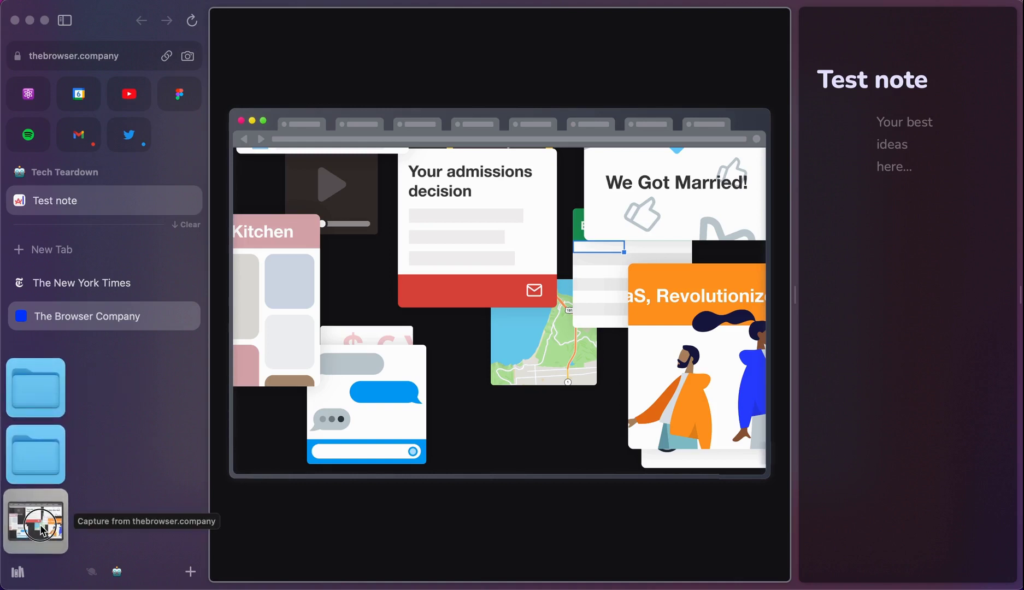
# Drop the capture into Test note and add the line 'Leave some noeses' above it.
pyautogui.moveTo(41, 529); pyautogui.dragTo(902, 175)
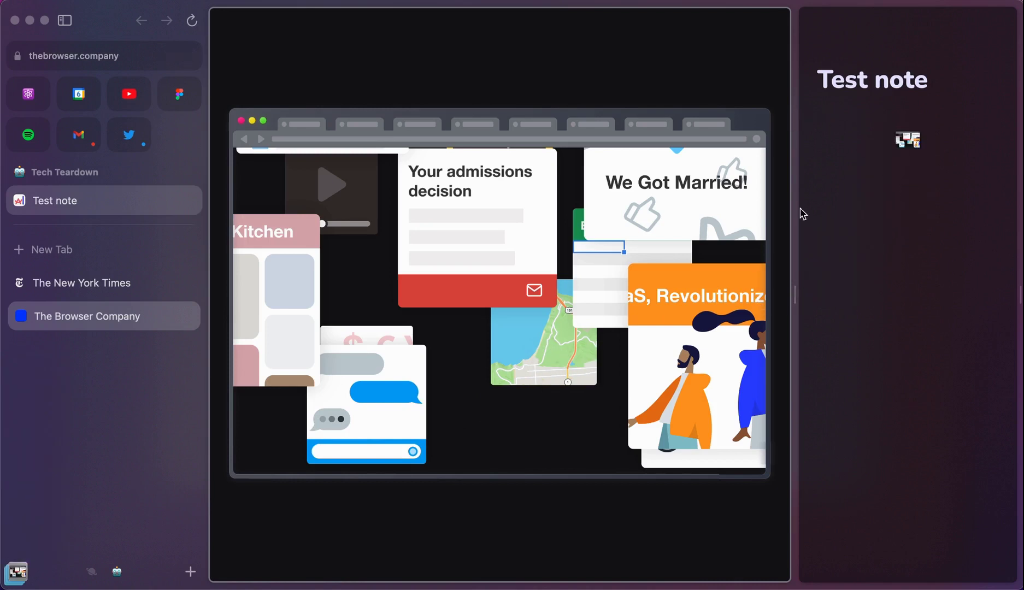
pyautogui.moveTo(795, 297); pyautogui.dragTo(501, 289)
pyautogui.click(631, 121)
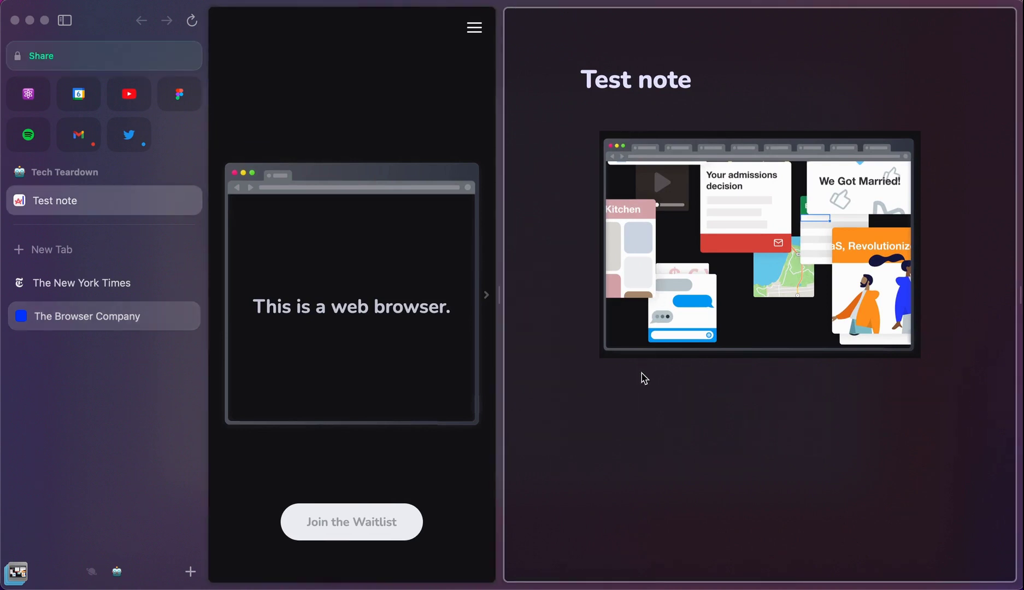
pyautogui.press('Return')
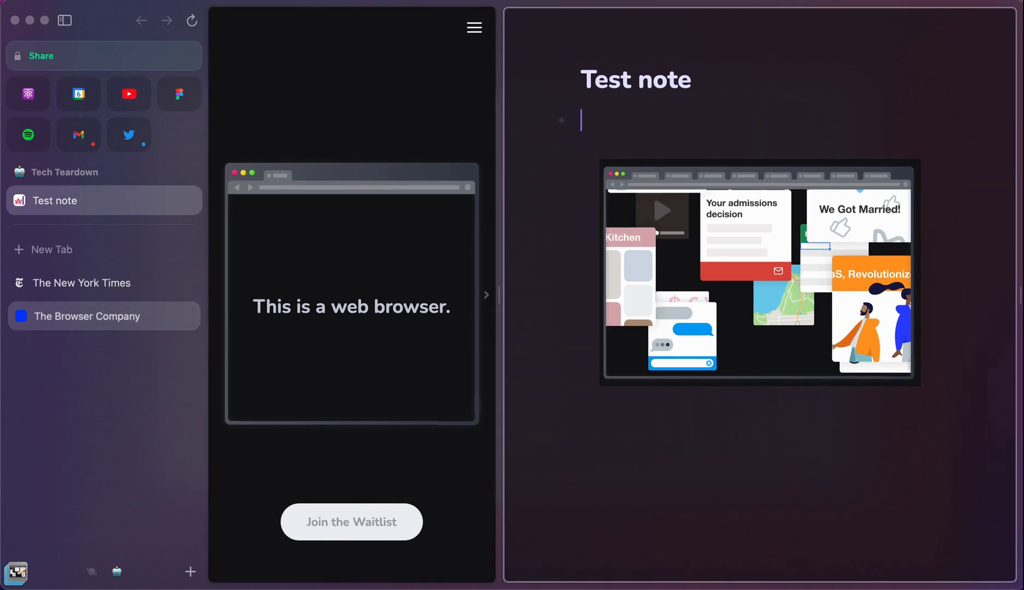
pyautogui.write('Leave some noe')
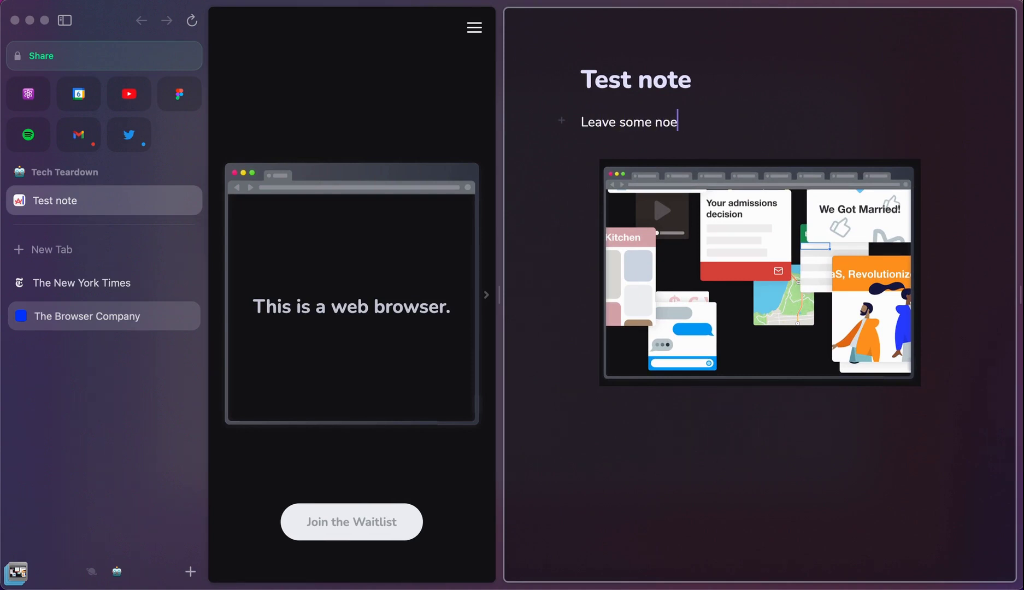
pyautogui.write('ses')
pyautogui.moveTo(499, 298); pyautogui.dragTo(759, 288)
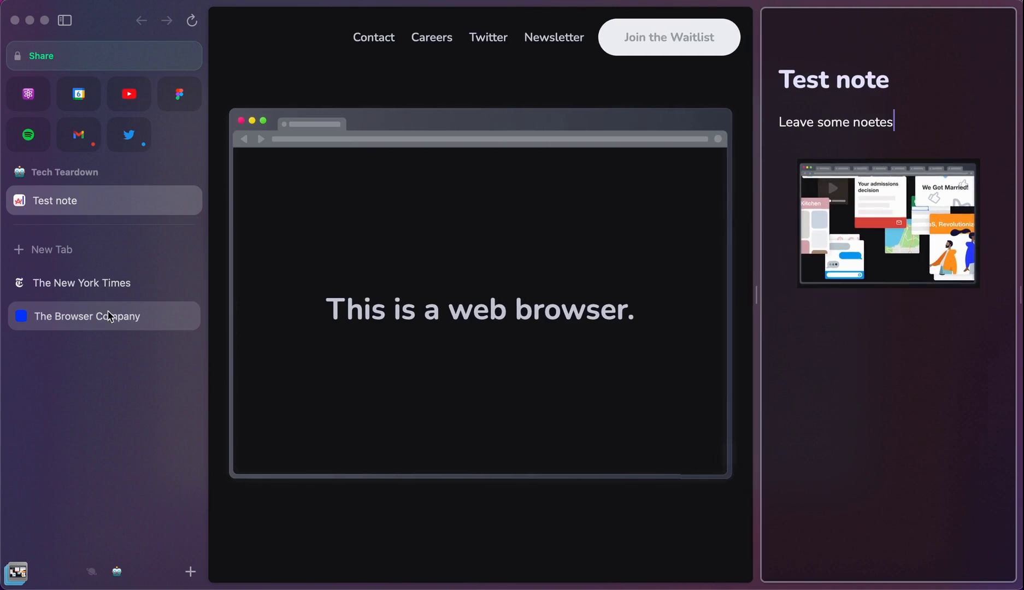
# Give the Test note a flag icon and drag the split divider so the note gets the larger share.
pyautogui.rightClick(53, 203)
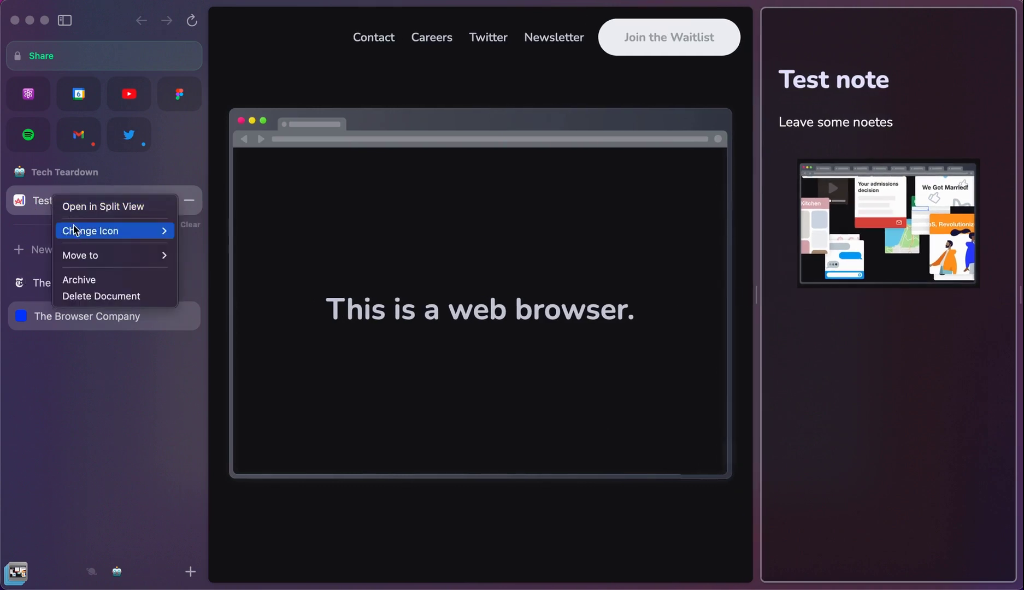
pyautogui.moveTo(79, 230)
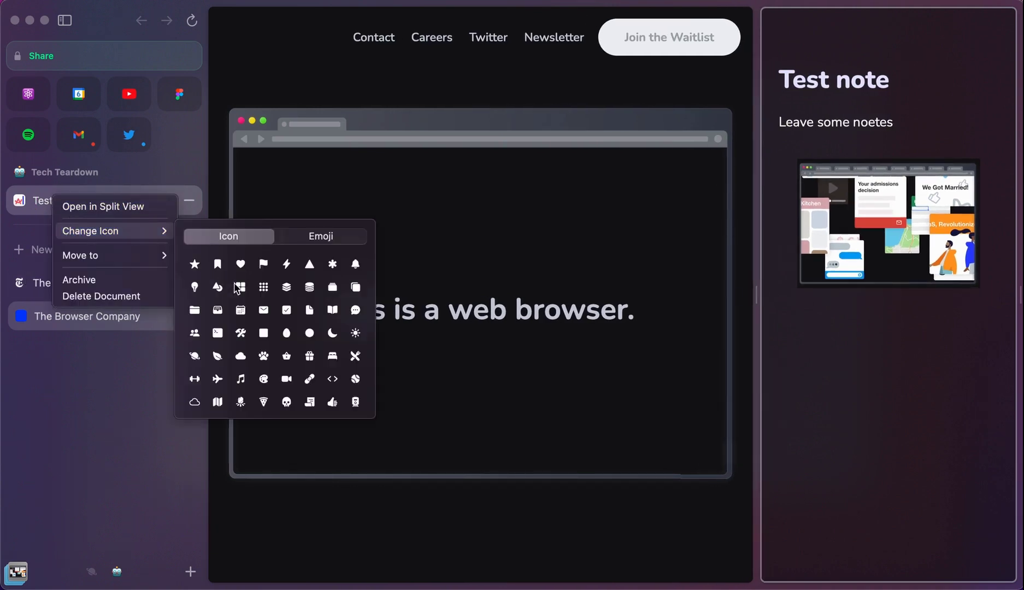
pyautogui.click(264, 266)
pyautogui.click(58, 414)
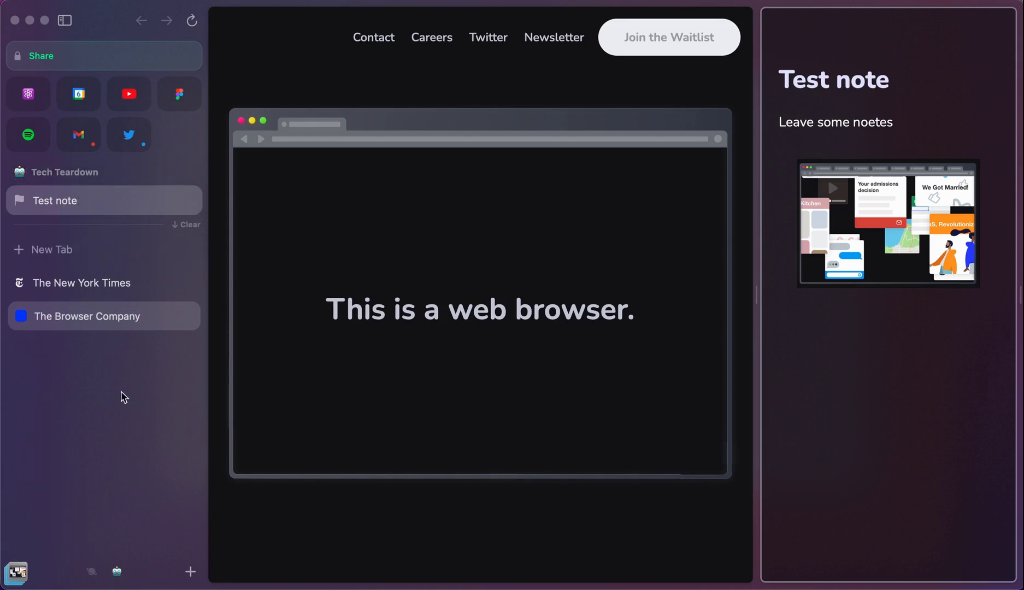
pyautogui.click(121, 425)
pyautogui.moveTo(757, 290); pyautogui.dragTo(543, 266)
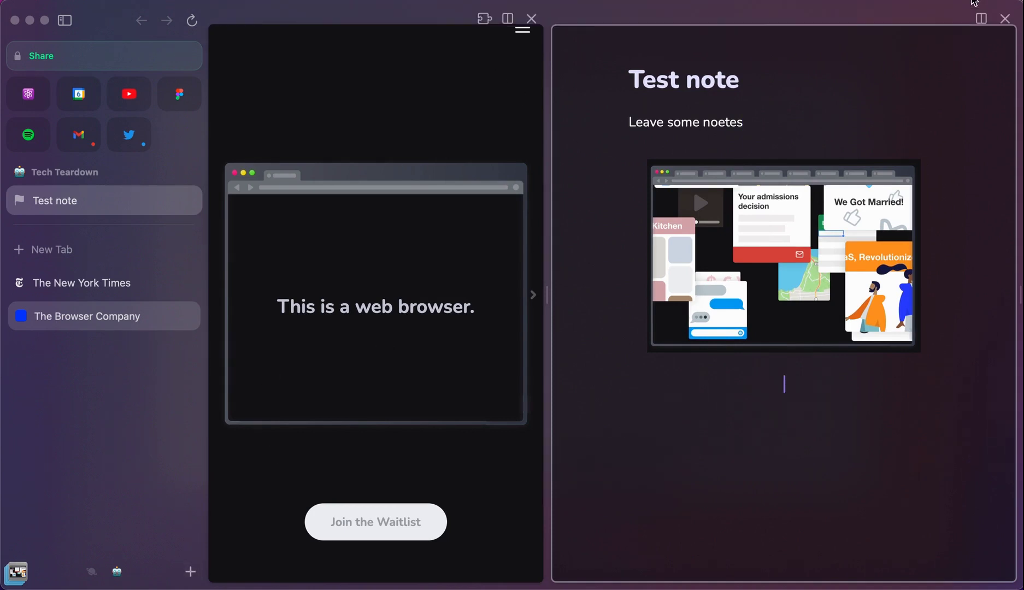
# Close the split view and create a new Easel.
pyautogui.click(1005, 20)
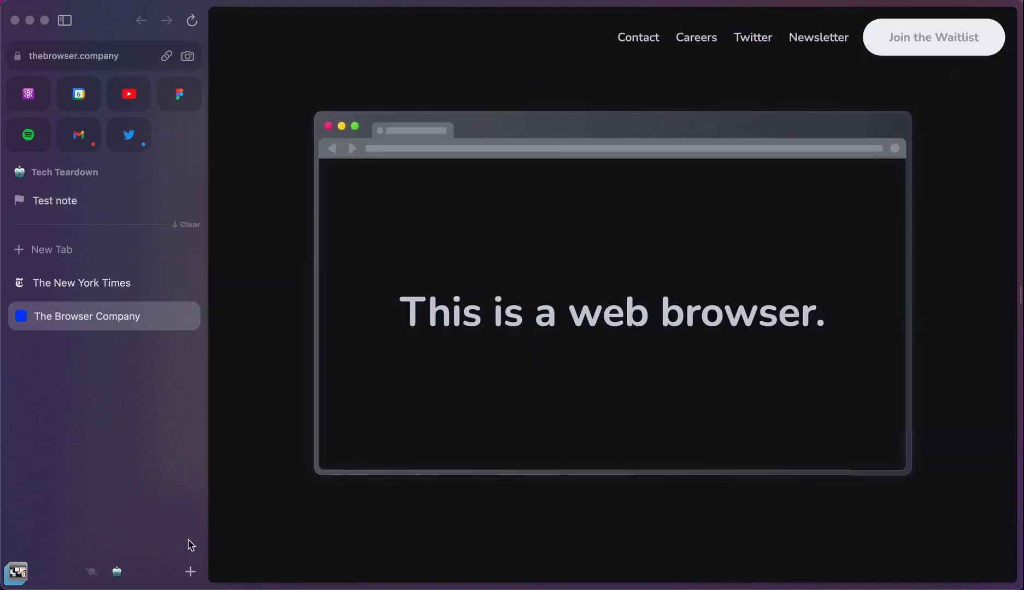
pyautogui.click(191, 573)
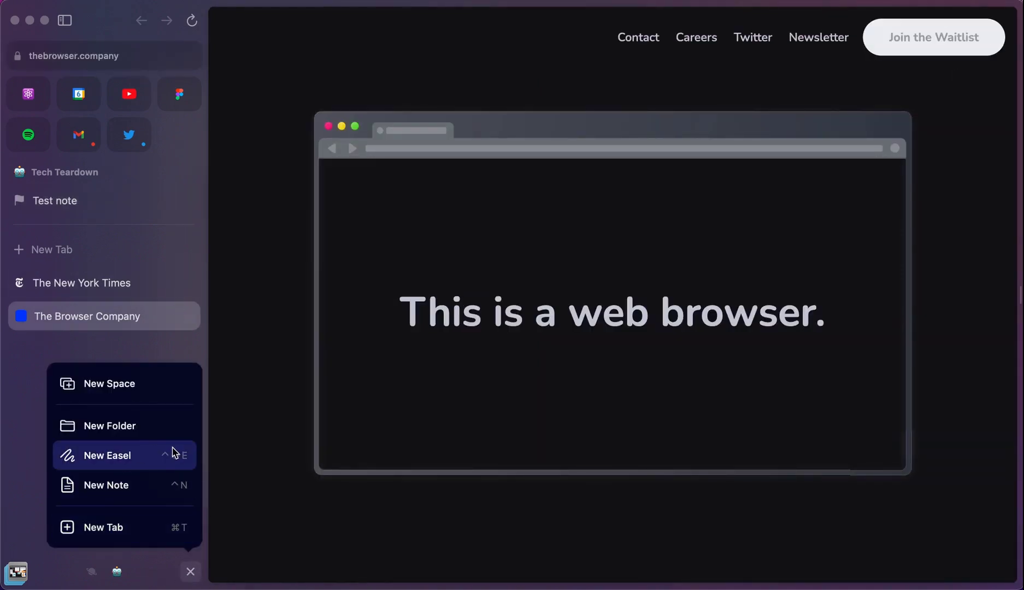
pyautogui.click(134, 460)
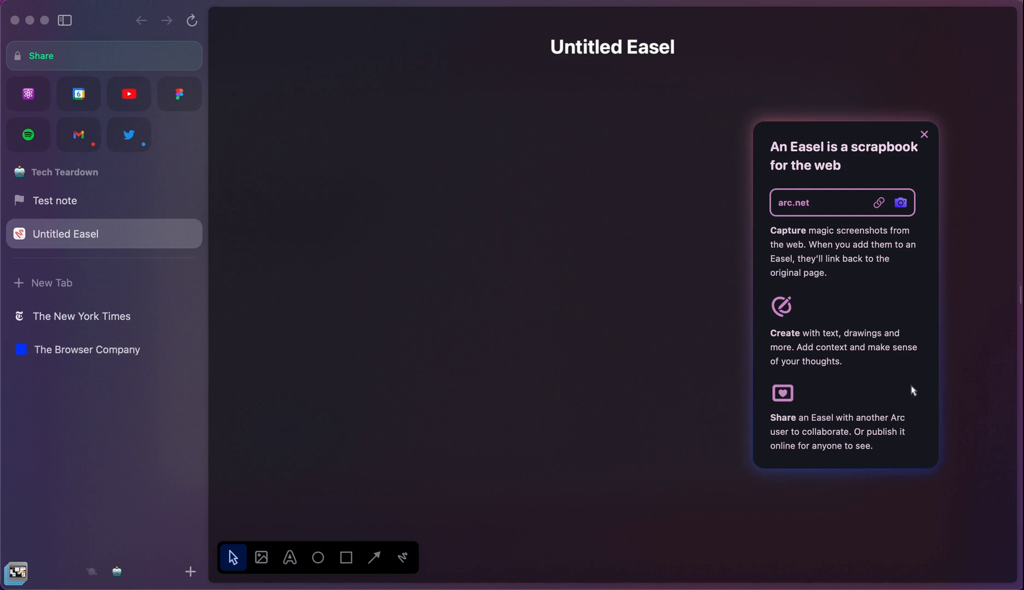
# Rename the Untitled Easel to 'Test Easel' and dismiss the introduction card.
pyautogui.click(627, 47)
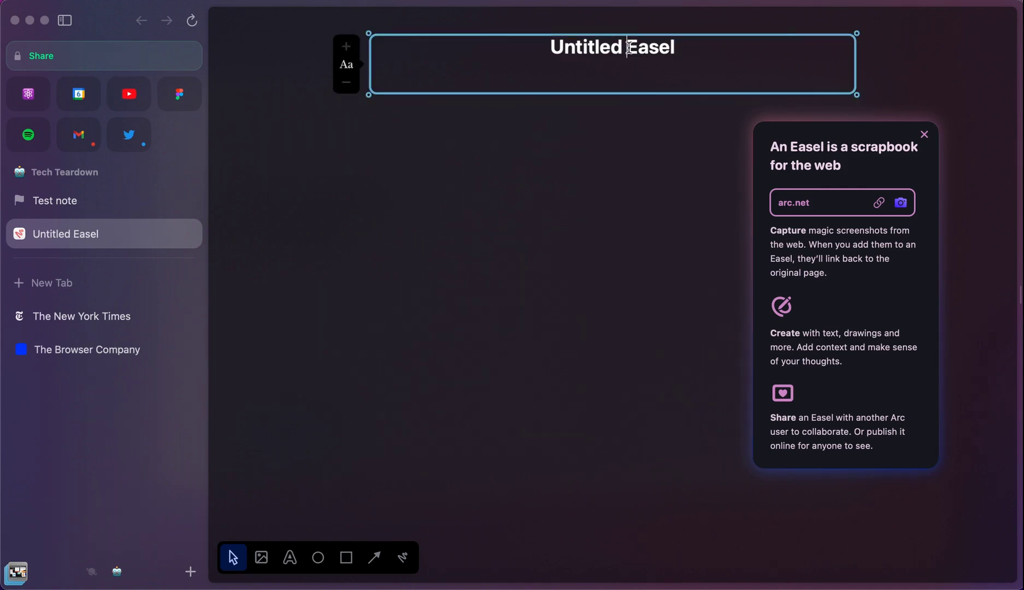
pyautogui.moveTo(675, 46); pyautogui.dragTo(548, 46)
pyautogui.write('Ts')
pyautogui.write('st Easel')
pyautogui.click(545, 120)
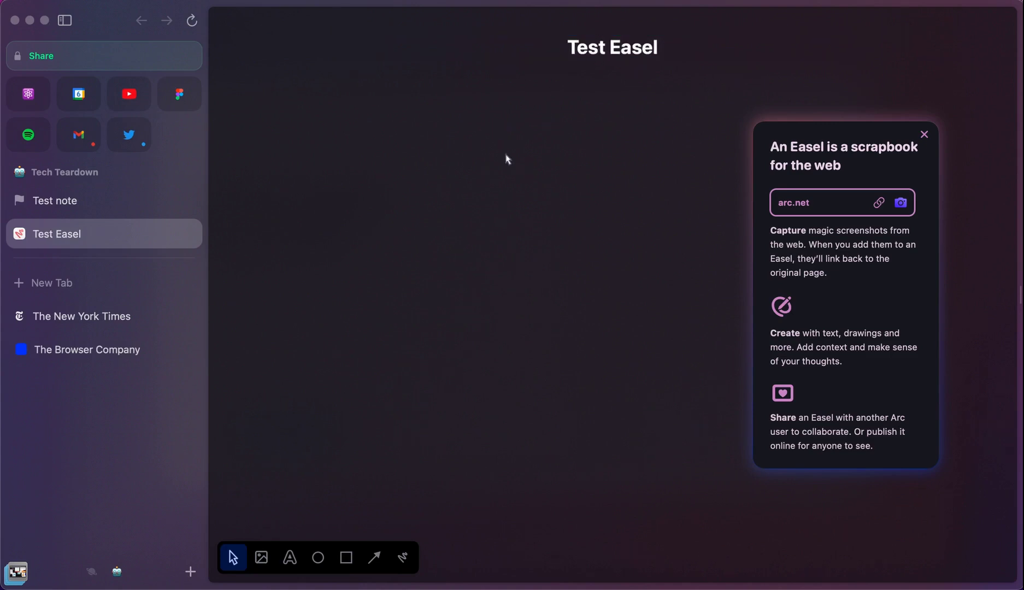
pyautogui.click(924, 134)
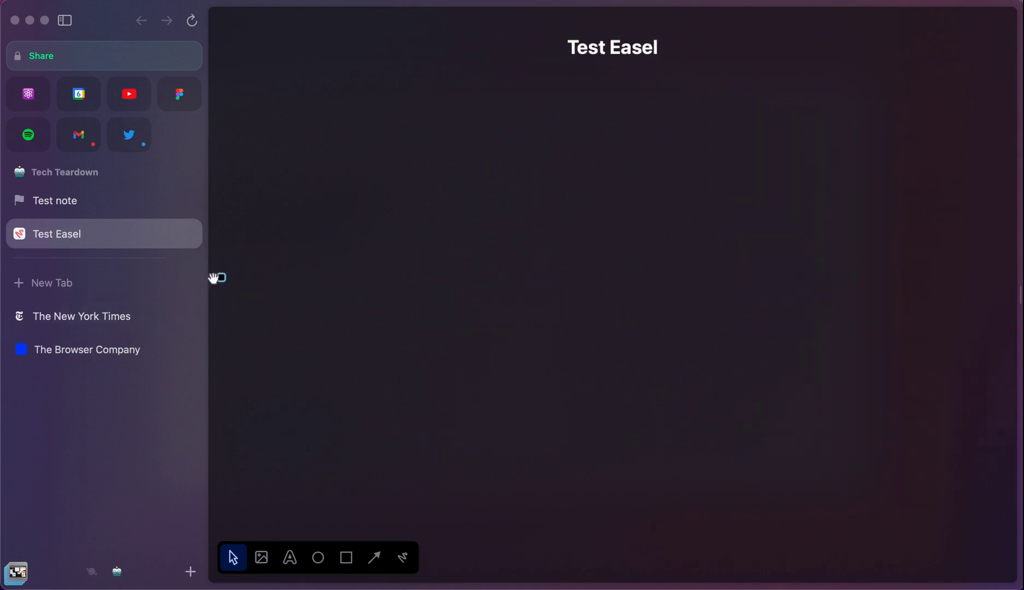
# Open Test Easel in split view beside The Browser Company page.
pyautogui.click(72, 353)
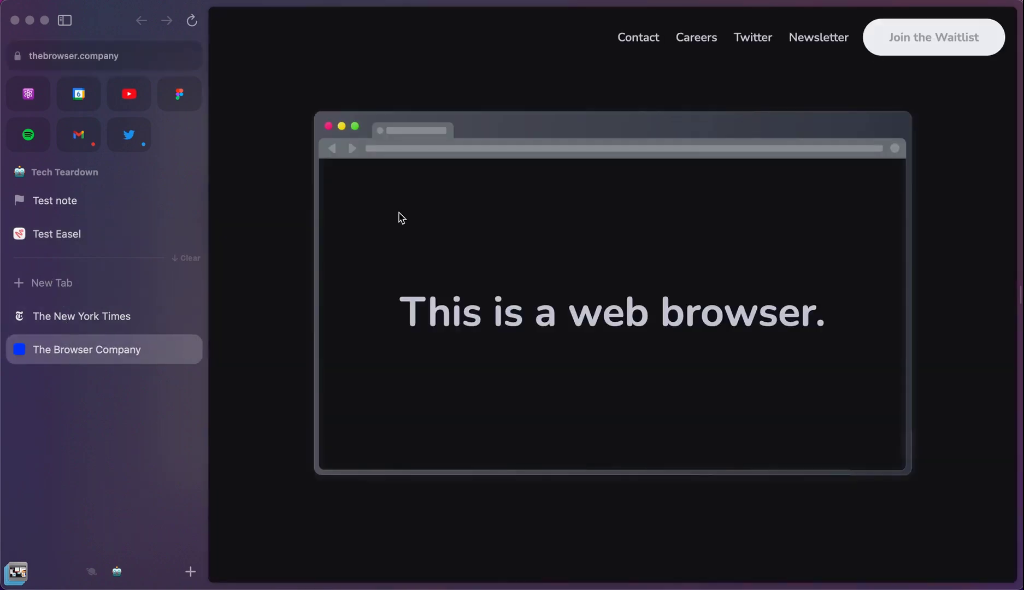
pyautogui.moveTo(51, 231); pyautogui.dragTo(483, 285)
pyautogui.moveTo(610, 292); pyautogui.dragTo(430, 284)
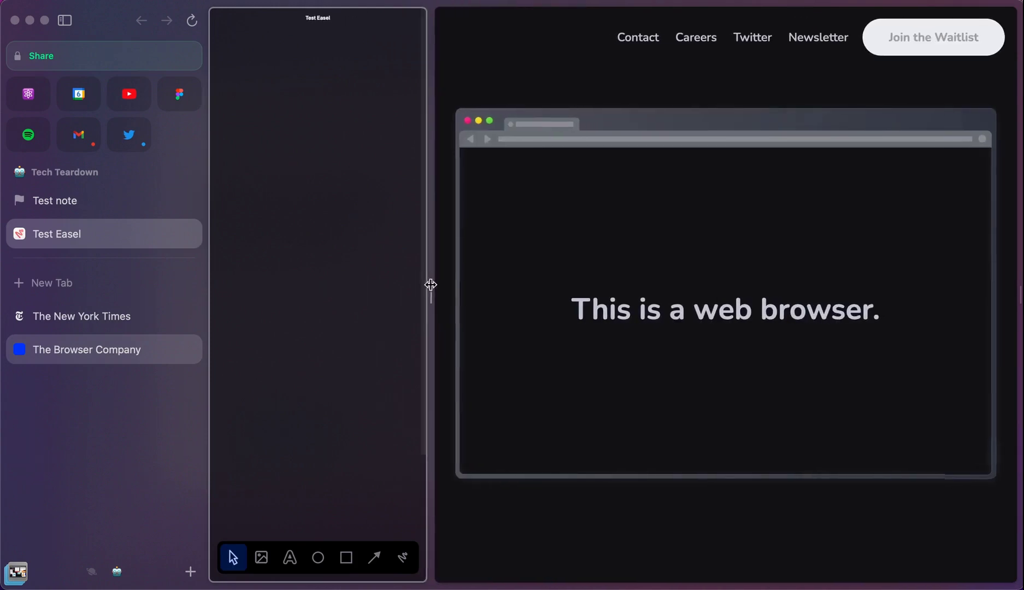
# Capture a screenshot of The Browser Company page and send it to Test Easel.
pyautogui.click(351, 18)
pyautogui.moveTo(443, 86); pyautogui.dragTo(1011, 488)
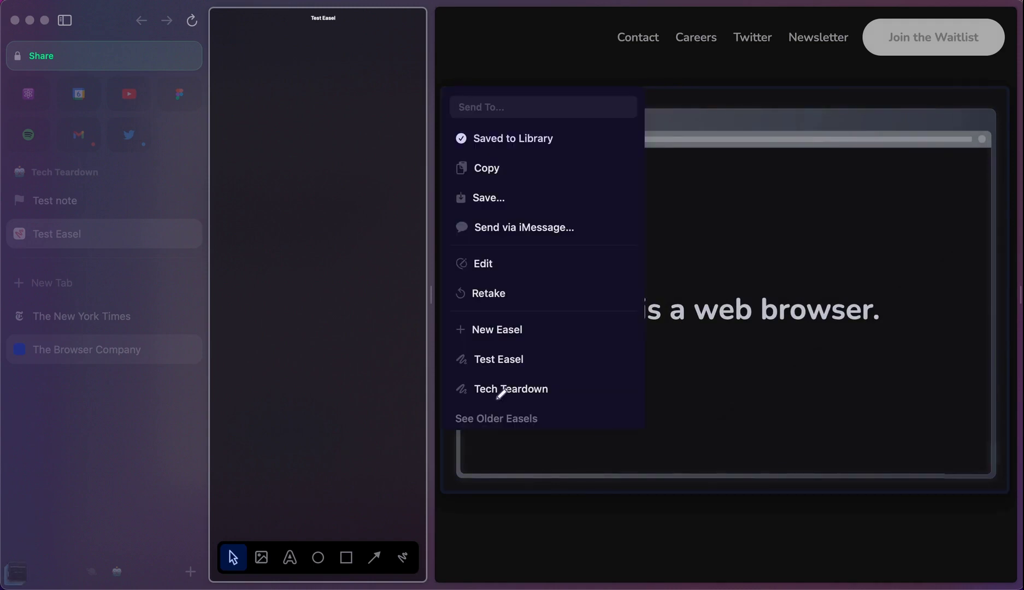
pyautogui.click(508, 353)
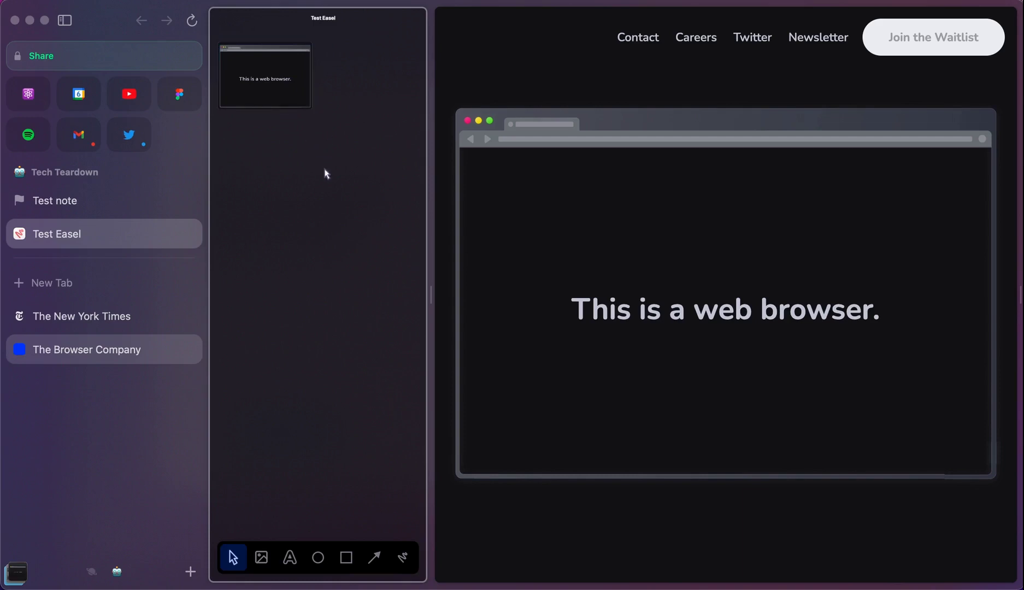
pyautogui.scroll(5, 295, 86)
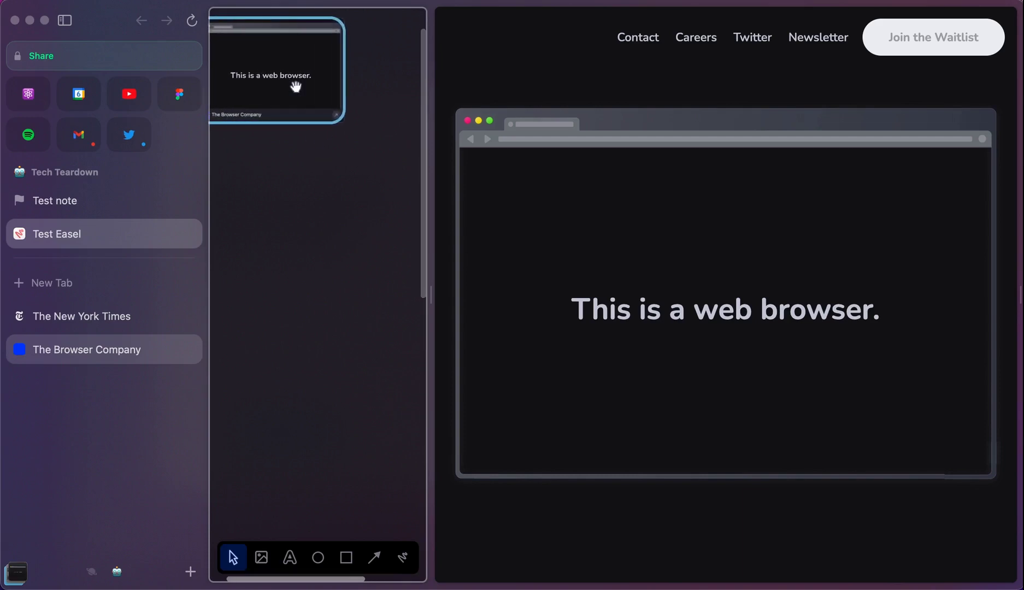
pyautogui.scroll(2, 295, 54)
pyautogui.scroll(3, 295, 84)
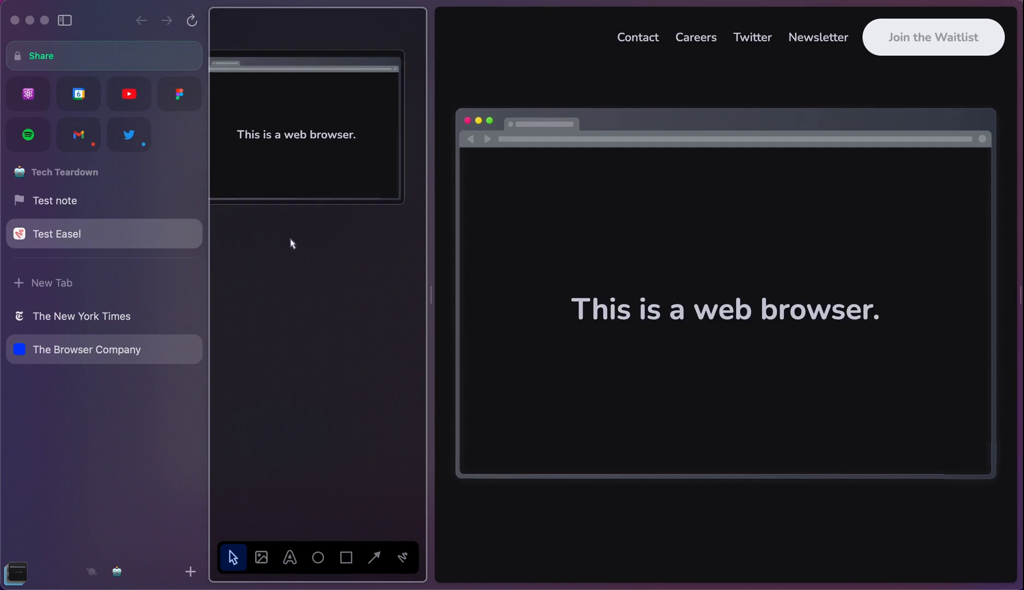
pyautogui.hscroll(-3, 284, 201)
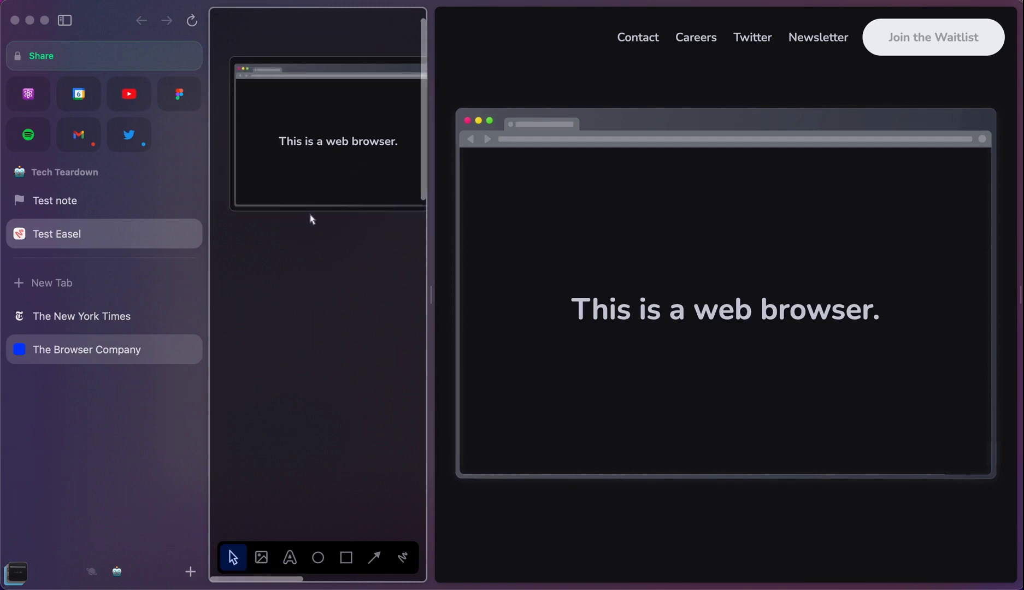
pyautogui.scroll(-3, 311, 218)
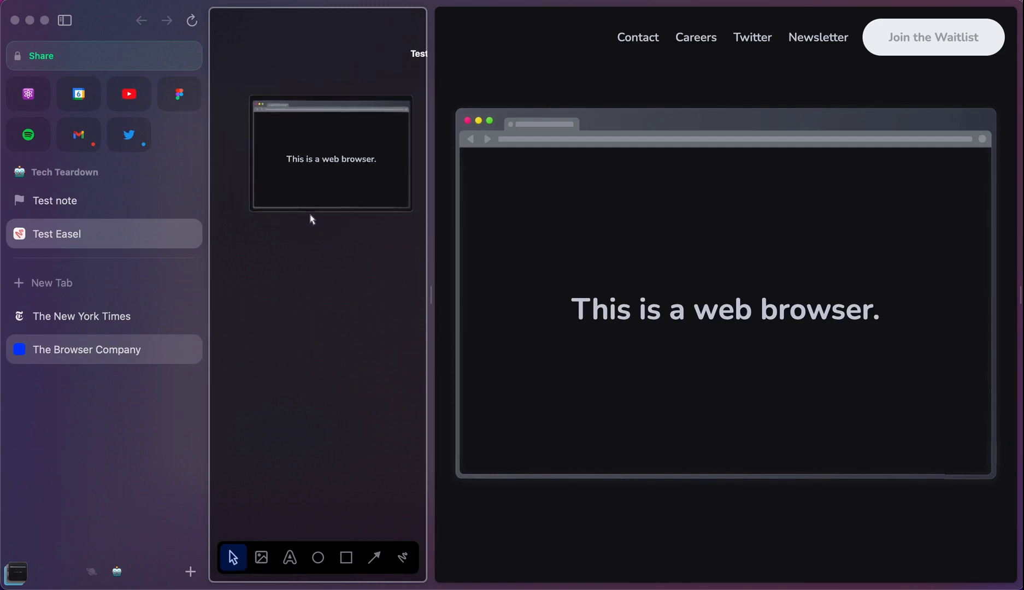
# Draw a freehand squiggle and a red filled ellipse below the screenshot, then deselect.
pyautogui.click(403, 563)
pyautogui.moveTo(260, 202)
pyautogui.mouseDown()
pyautogui.moveTo(319, 248)
pyautogui.moveTo(328, 284)
pyautogui.mouseUp()
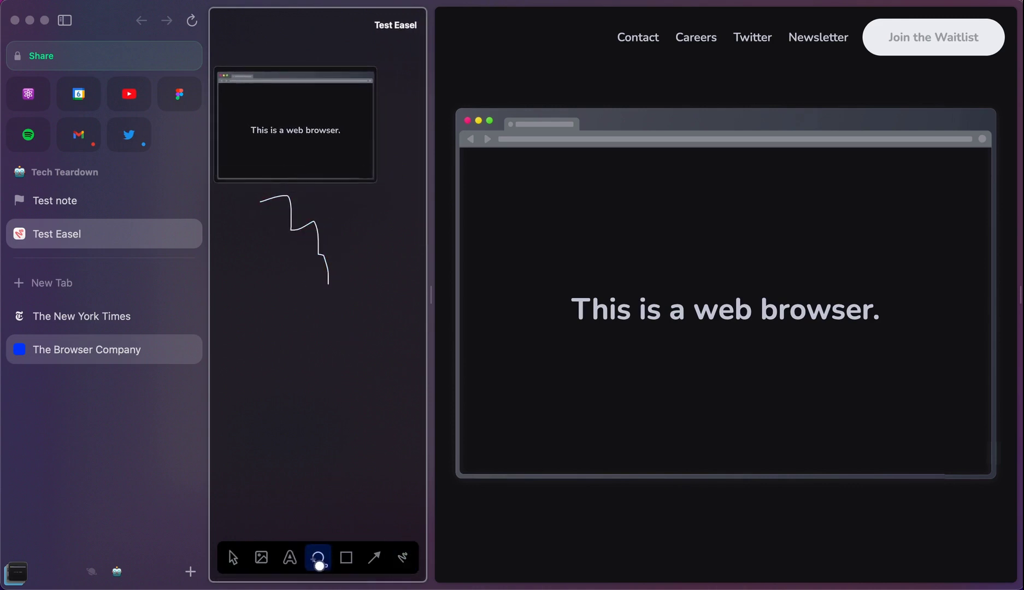
pyautogui.moveTo(308, 297); pyautogui.dragTo(381, 363)
pyautogui.click(327, 422)
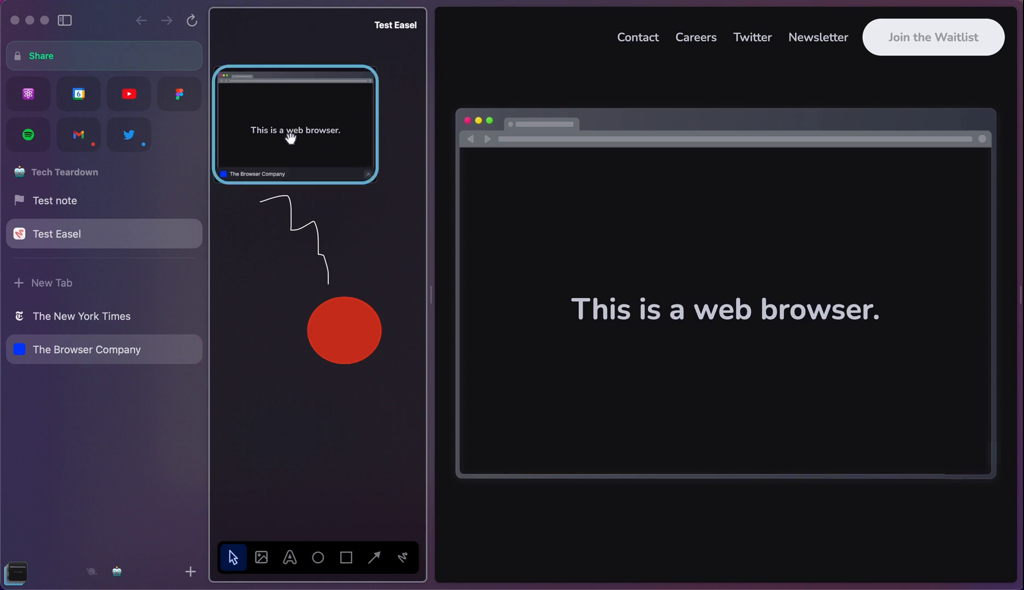
pyautogui.moveTo(293, 1)
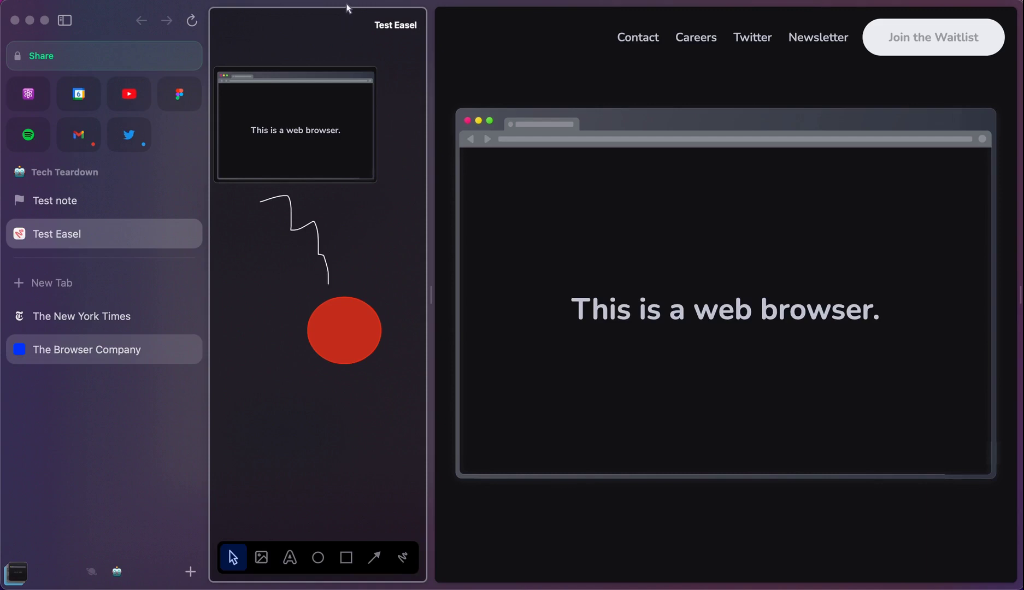
# Move the Easel to the right-hand pane of the split.
pyautogui.moveTo(348, 6)
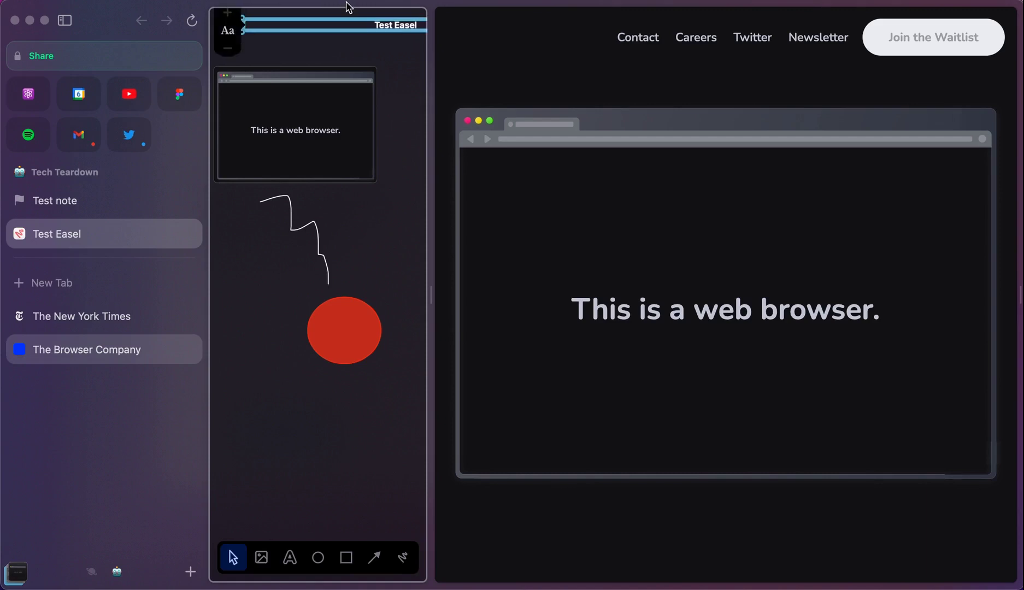
pyautogui.click(392, 19)
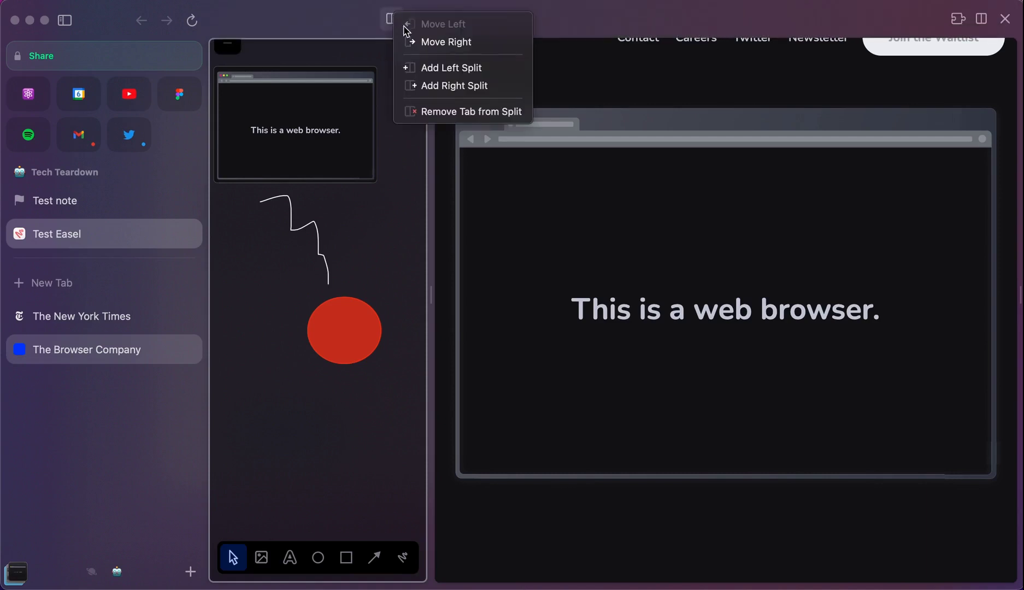
pyautogui.click(429, 49)
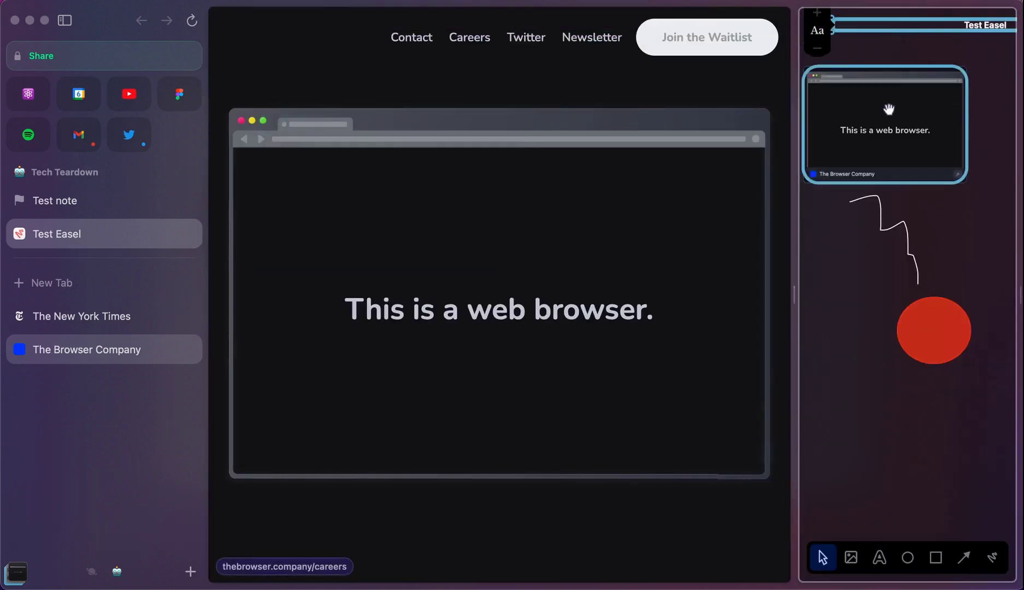
# Remove the tab from the split so Test Easel fills the window alone.
pyautogui.moveTo(699, 9)
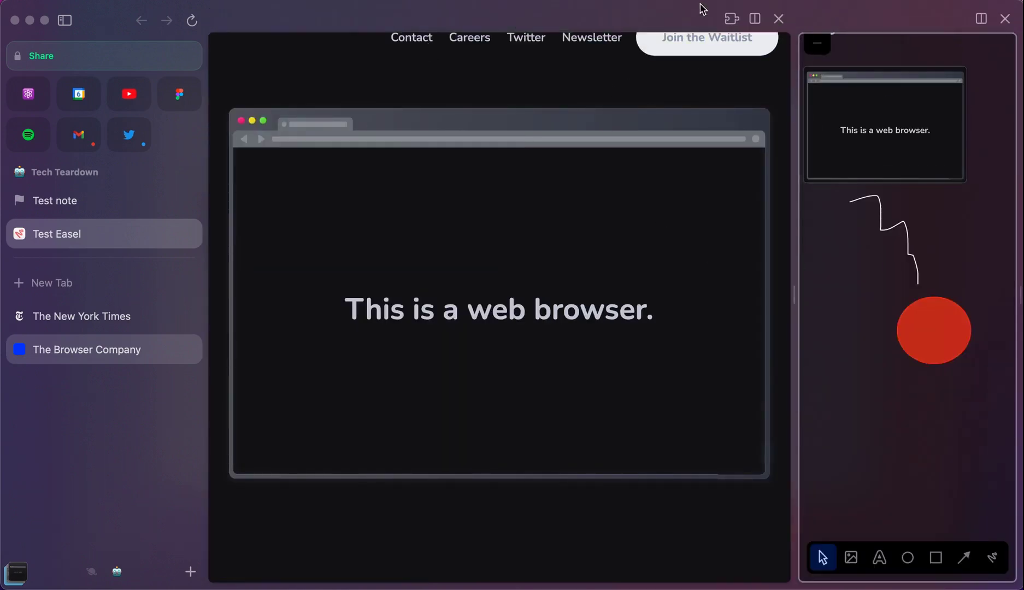
pyautogui.click(756, 20)
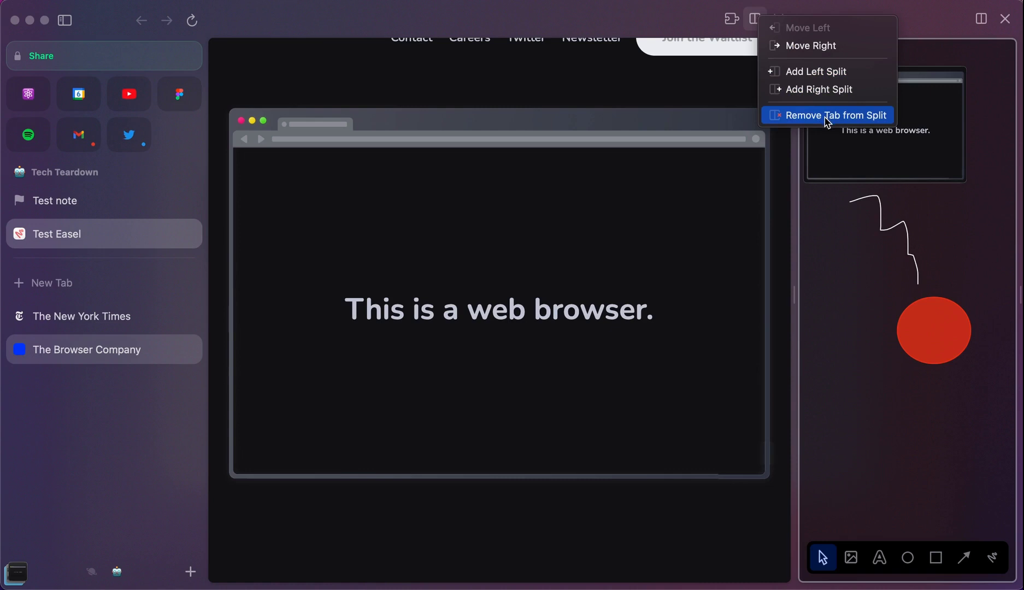
pyautogui.click(827, 122)
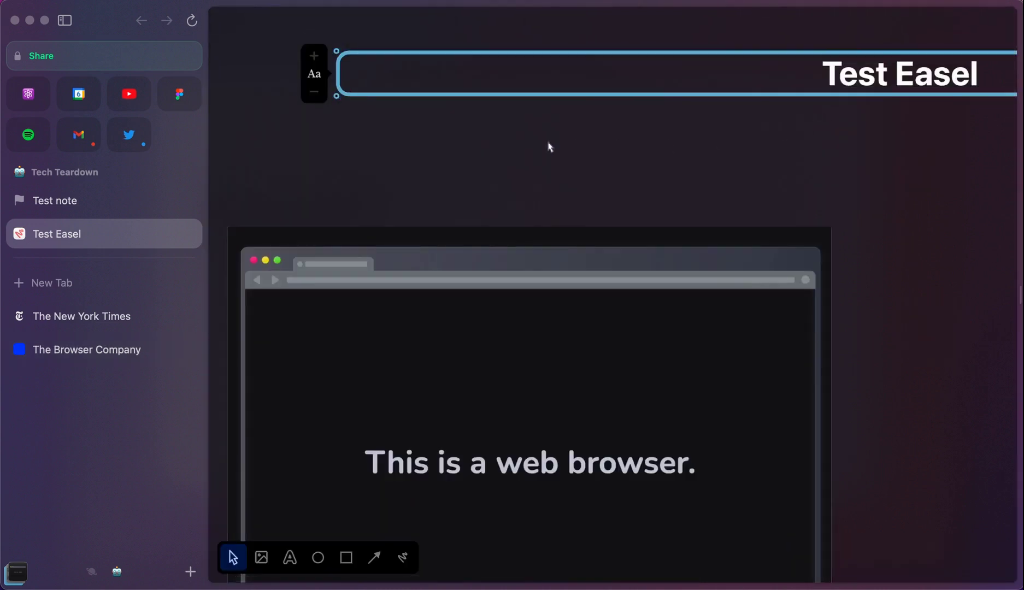
# Deselect the Easel title box and switch to The New York Times, then The Browser Company page.
pyautogui.scroll(-5, 544, 159)
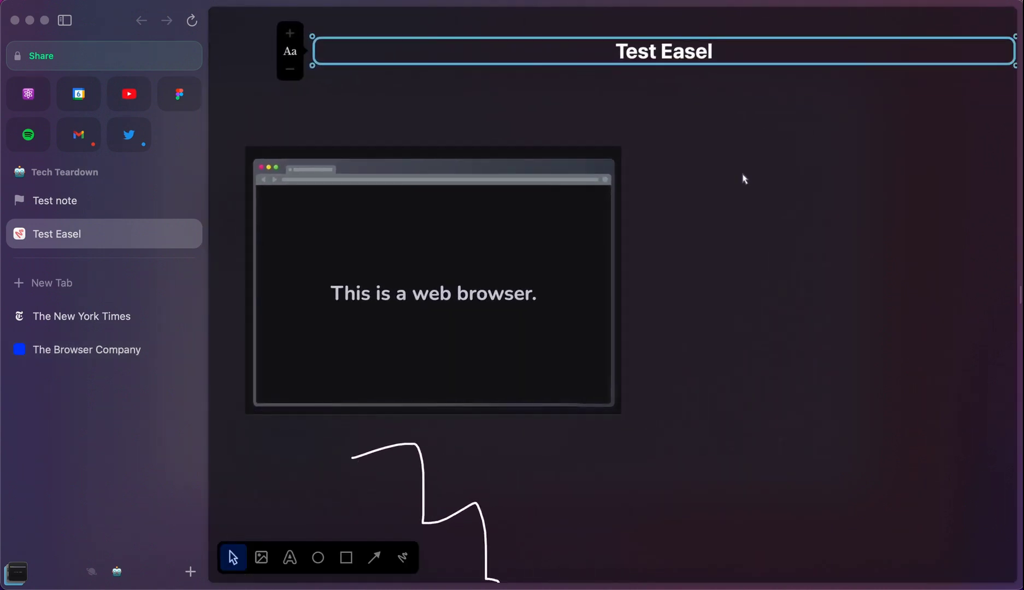
pyautogui.click(711, 299)
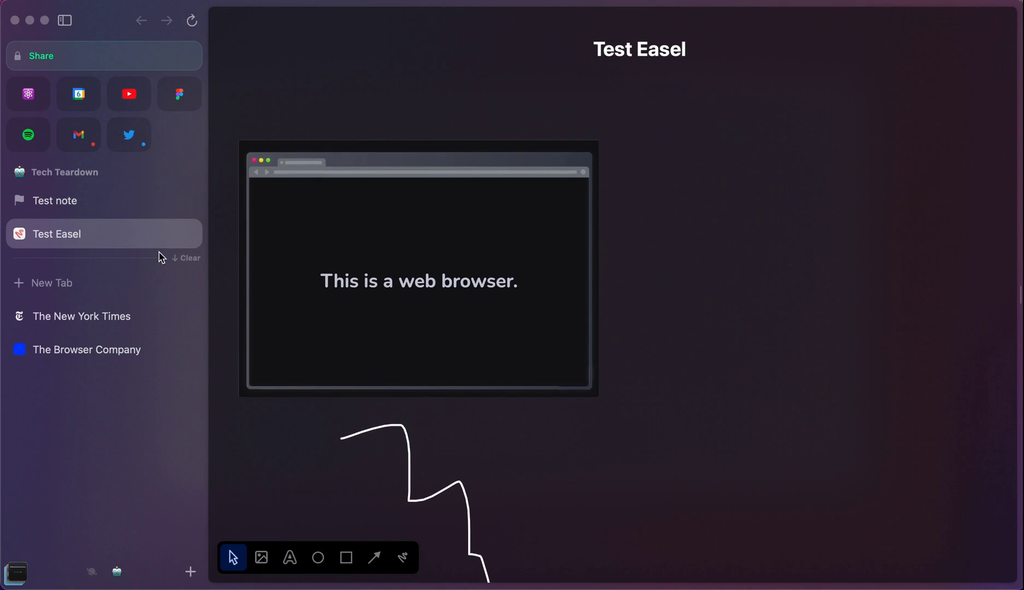
pyautogui.click(82, 318)
pyautogui.click(79, 350)
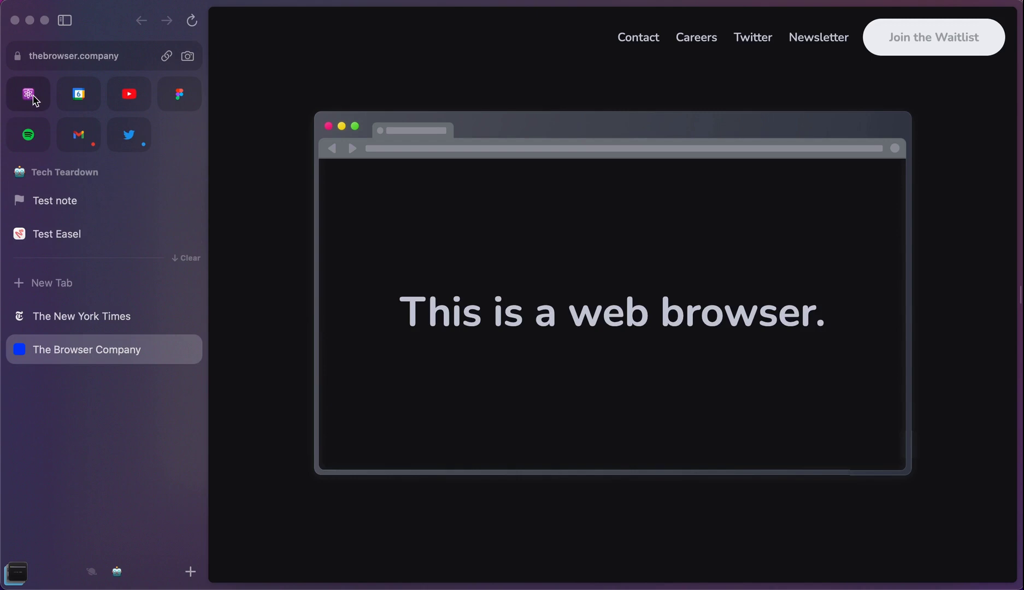
# Open the pinned Notion Notes and Spotify tabs, then start a new untitled Figma draft from Recents.
pyautogui.click(28, 94)
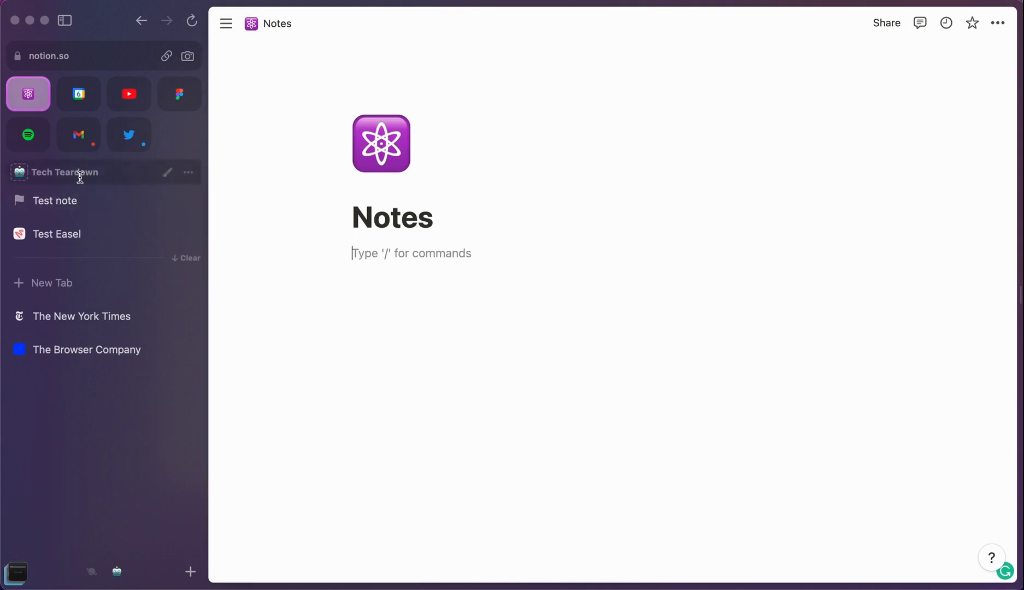
pyautogui.click(26, 144)
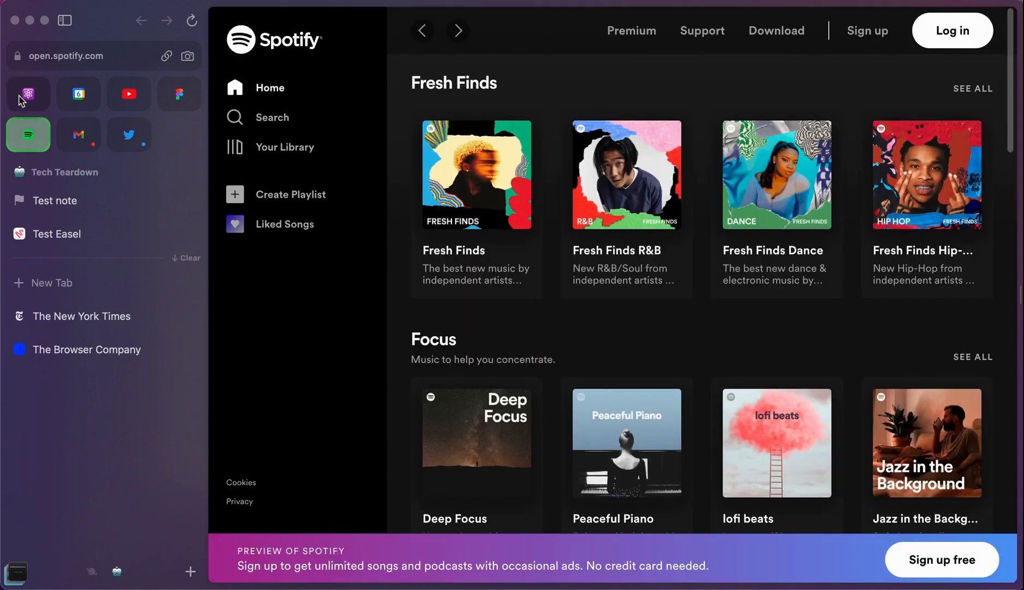
pyautogui.moveTo(191, 107)
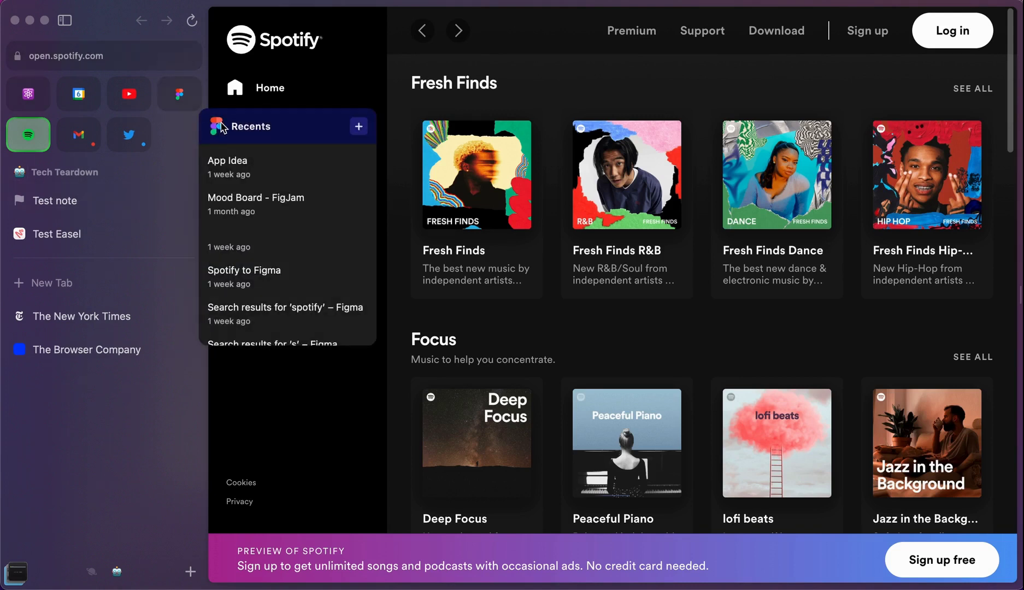
pyautogui.click(359, 128)
pyautogui.moveTo(180, 110)
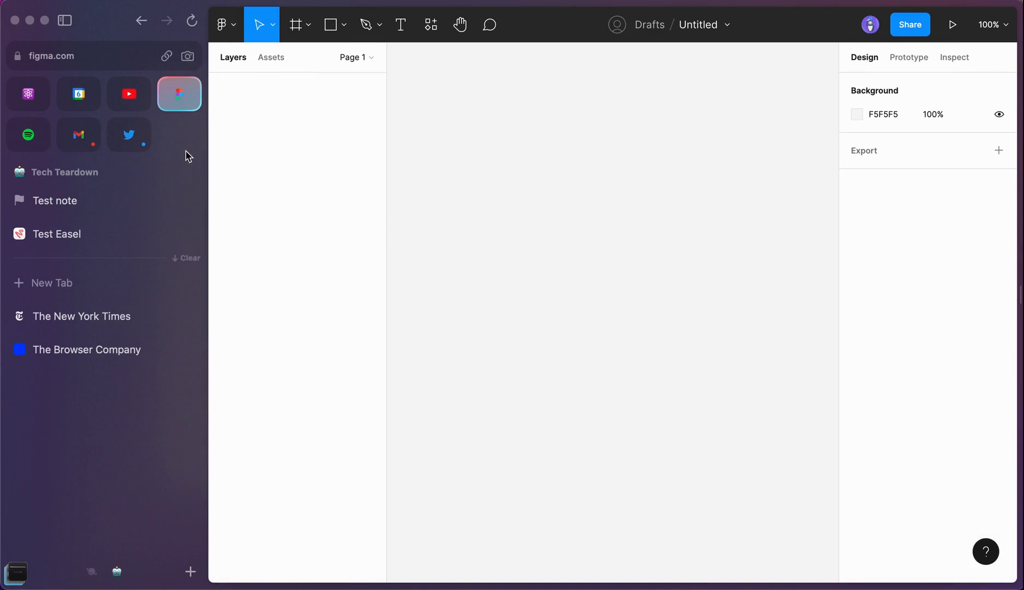
pyautogui.moveTo(170, 240)
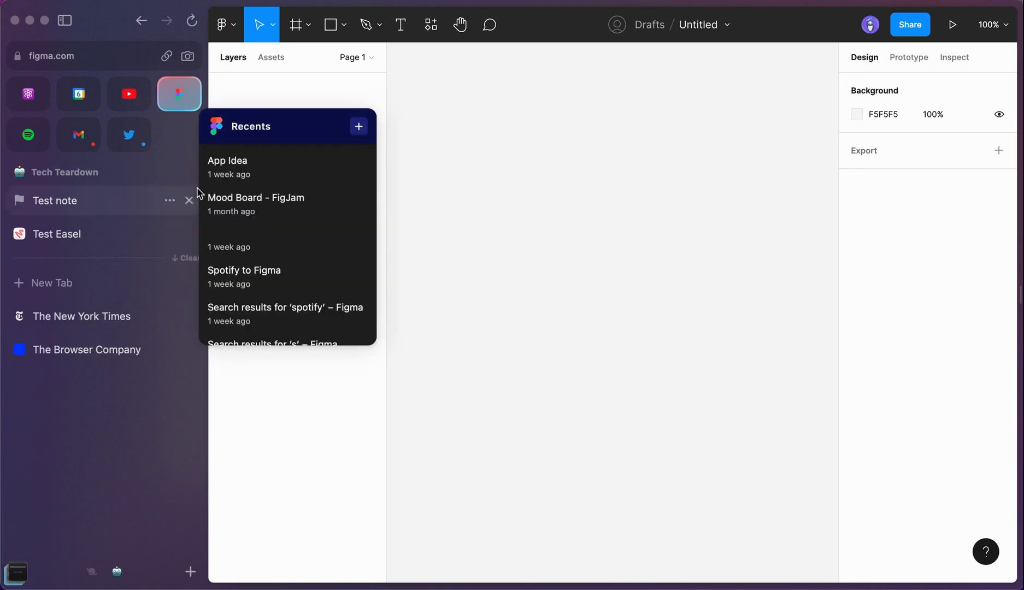
pyautogui.moveTo(159, 90)
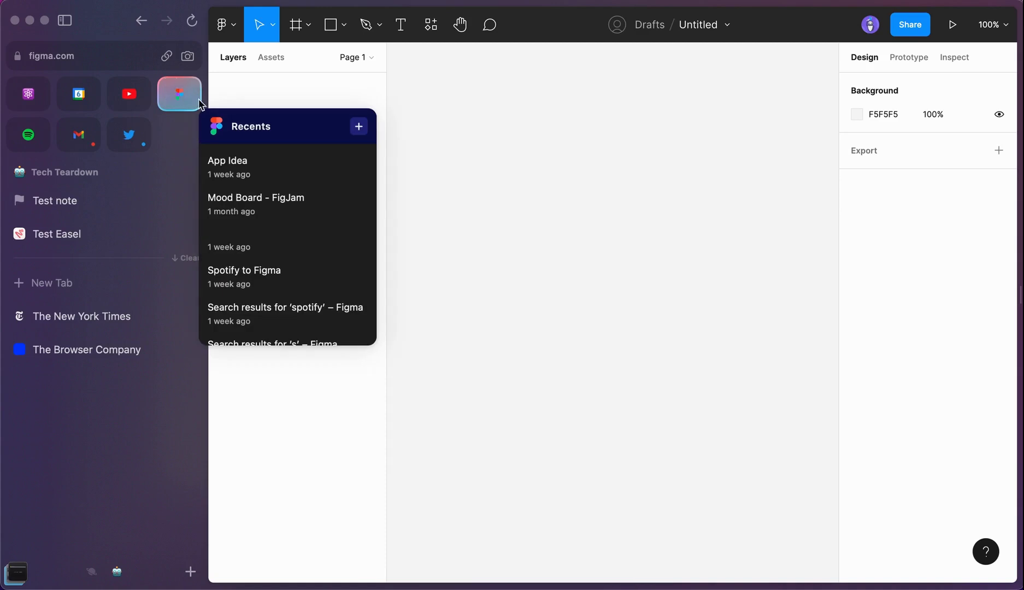
# Return to Notion Notes and change its icon to the nauseated face, then the hot face.
pyautogui.click(37, 96)
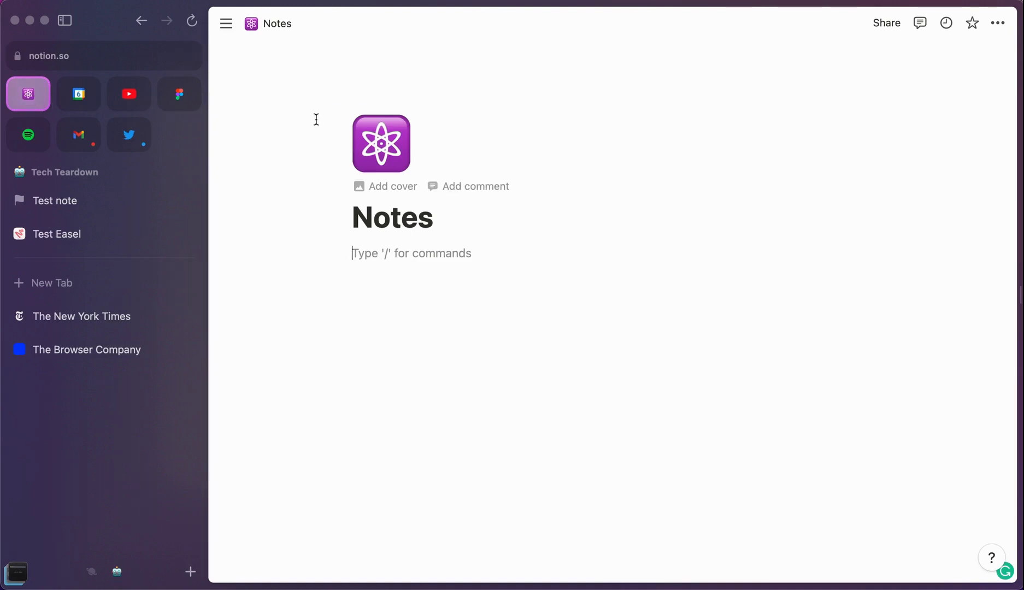
pyautogui.click(381, 143)
pyautogui.click(341, 423)
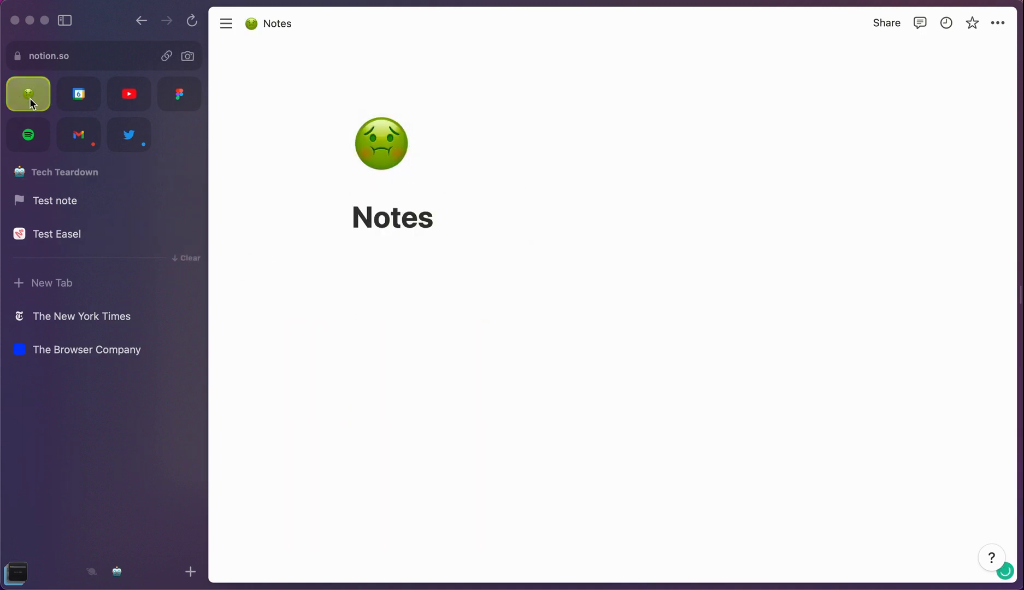
pyautogui.click(382, 143)
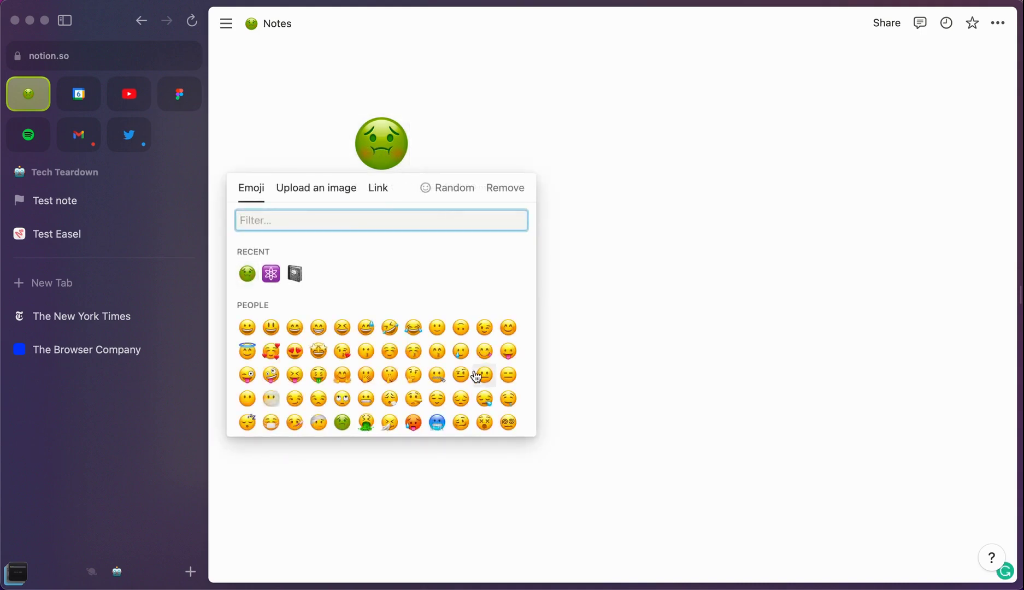
pyautogui.scroll(-3, 475, 376)
pyautogui.click(415, 342)
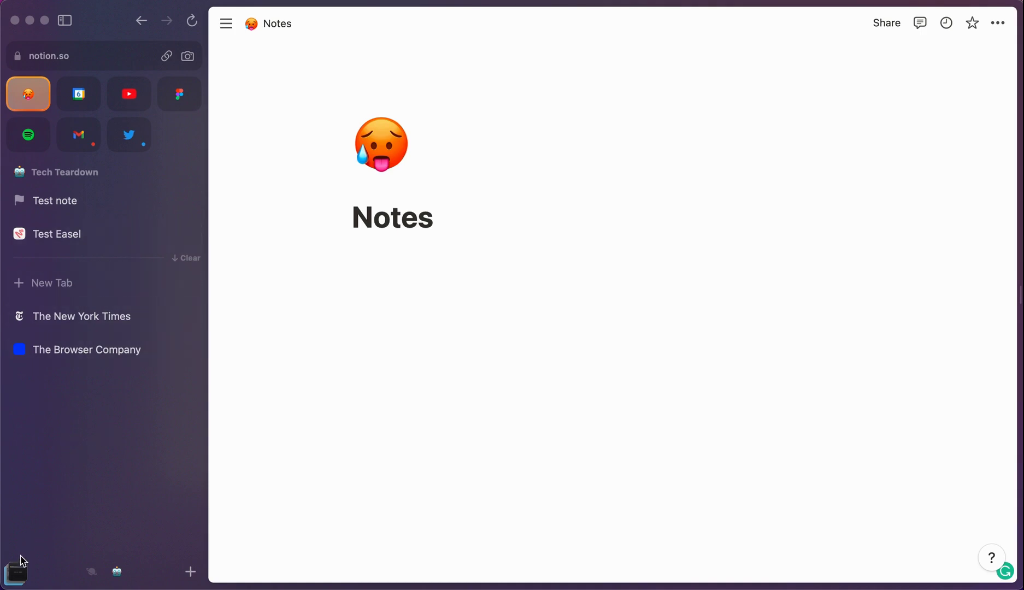
# Open the Library and browse its Screenshots, Downloads, Spaces, and Easels and Notes tabs.
pyautogui.click(19, 572)
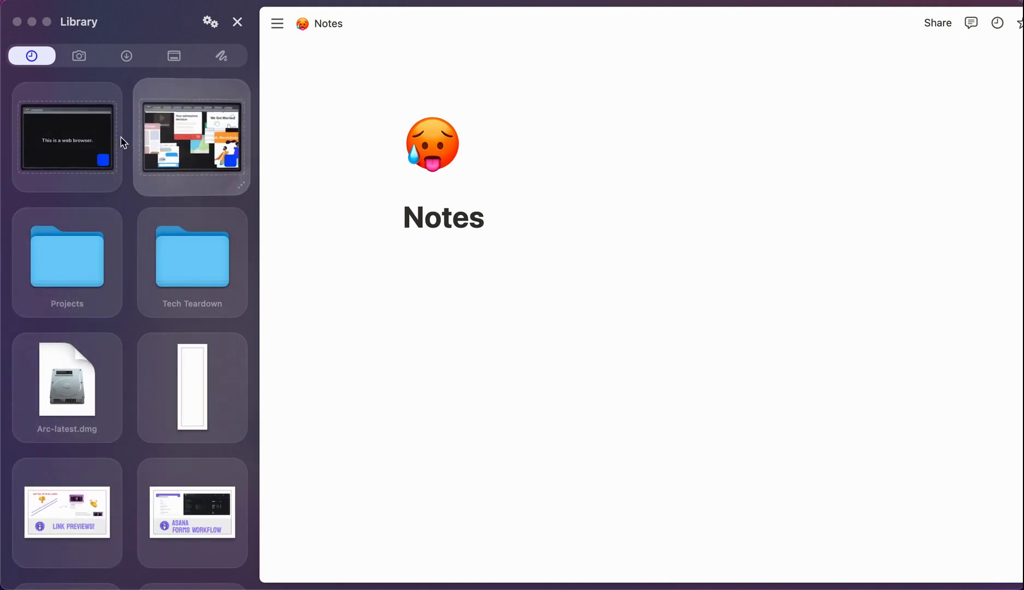
pyautogui.scroll(-1, 108, 148)
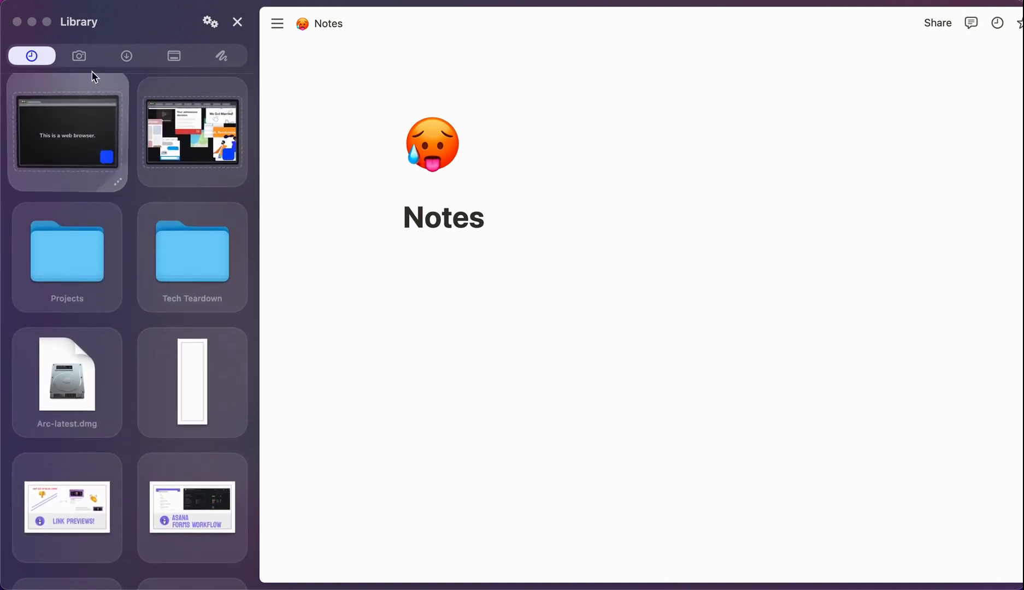
pyautogui.click(84, 59)
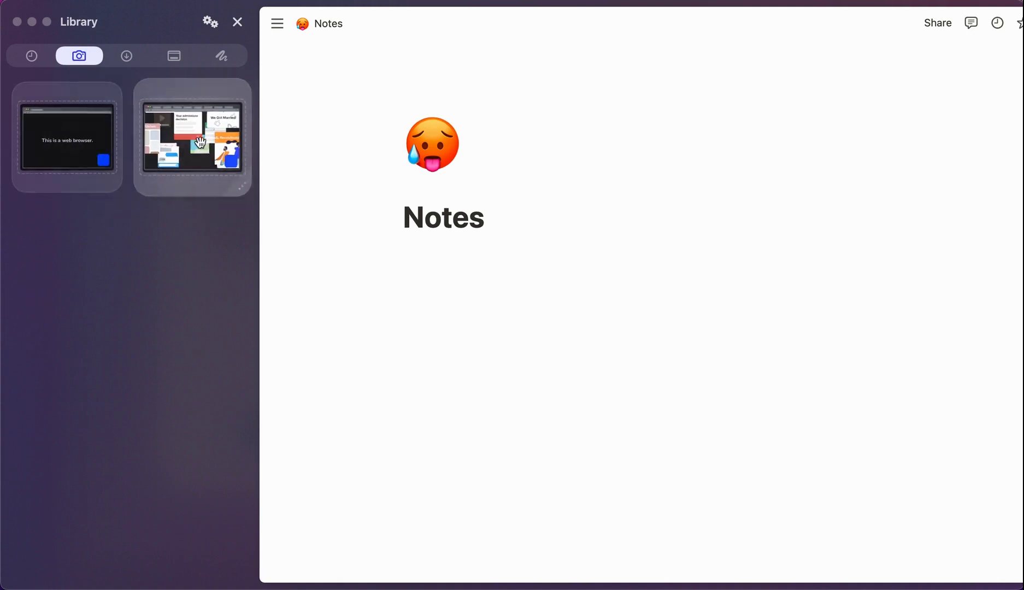
pyautogui.click(126, 60)
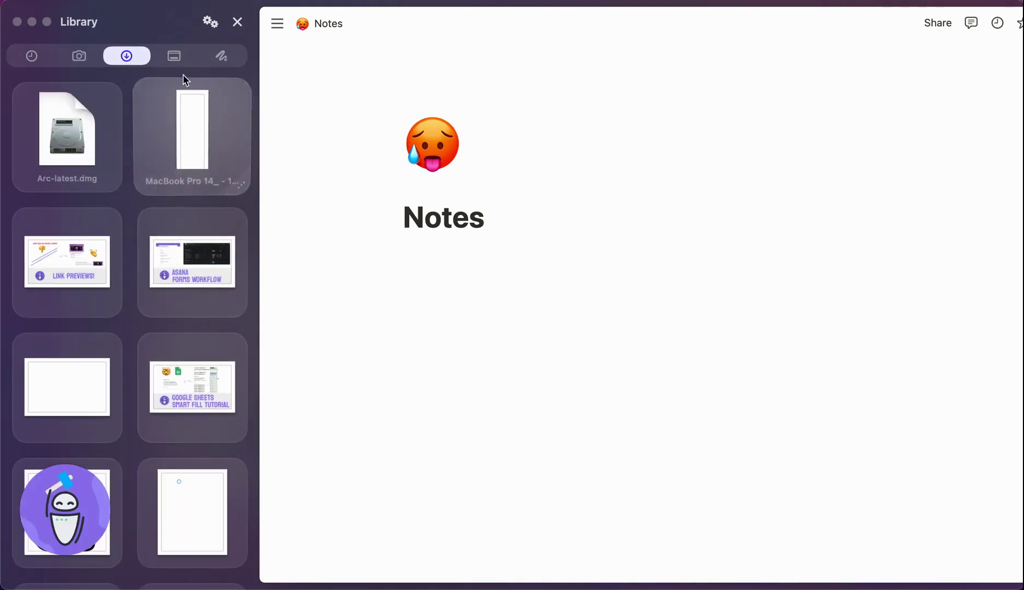
pyautogui.click(174, 56)
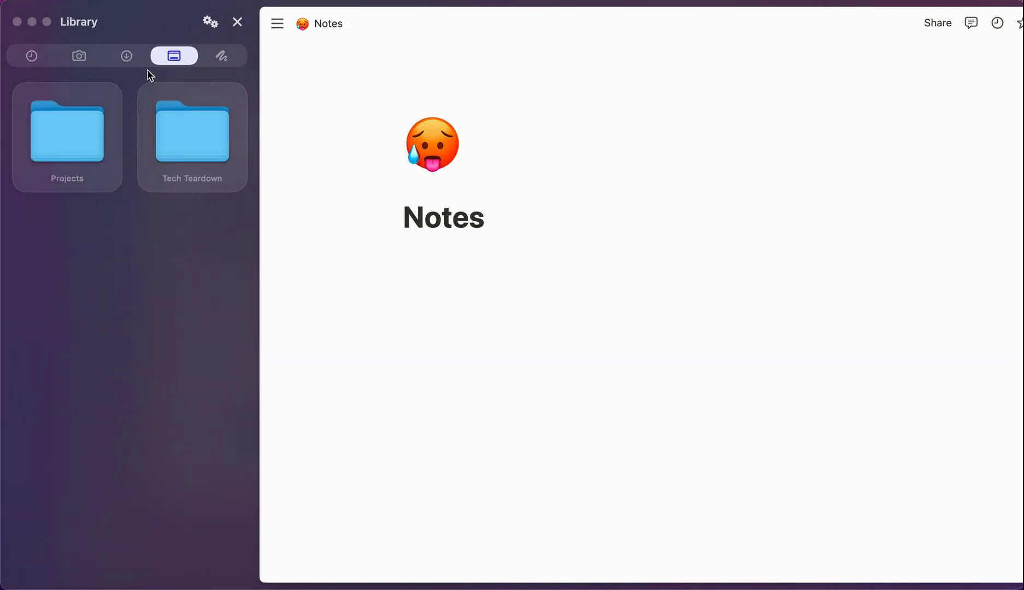
pyautogui.click(230, 57)
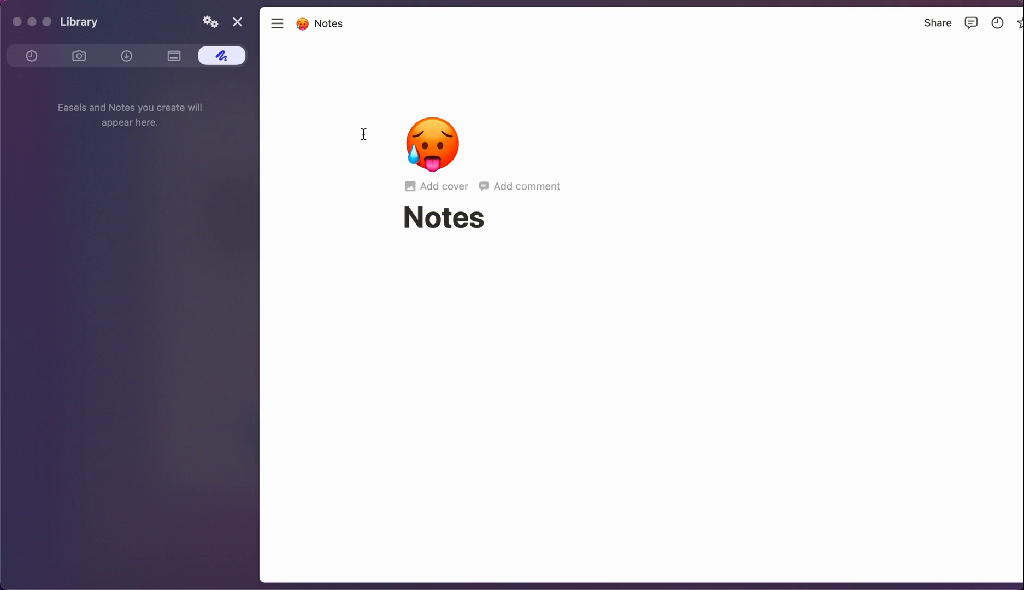
# Capture the Notes page header with Cmd+Shift+2, check it under Library Screenshots, then close the Library.
pyautogui.press('super+shift+2')
pyautogui.moveTo(356, 101); pyautogui.dragTo(594, 262)
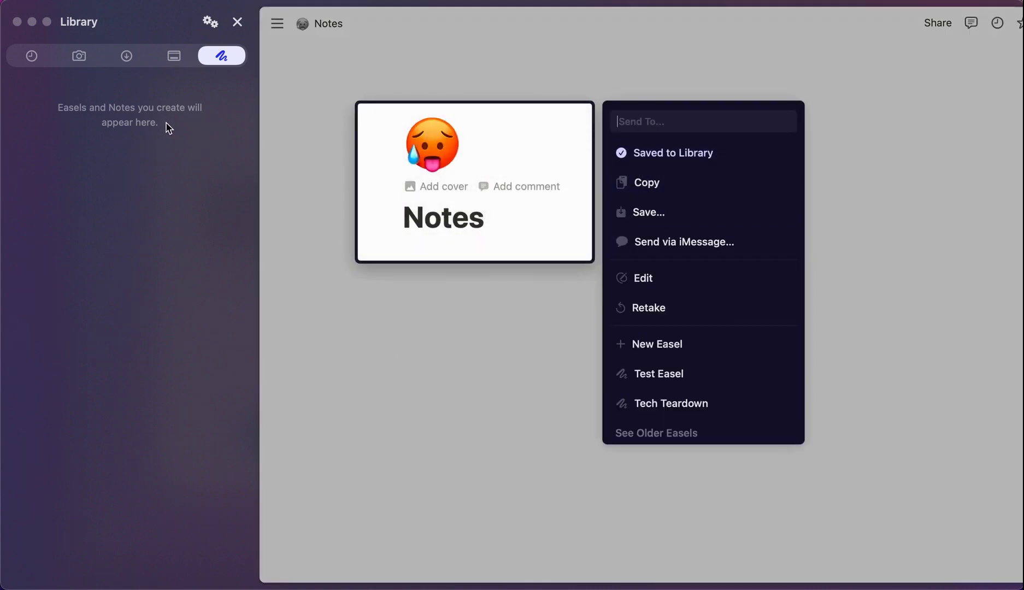
pyautogui.click(80, 58)
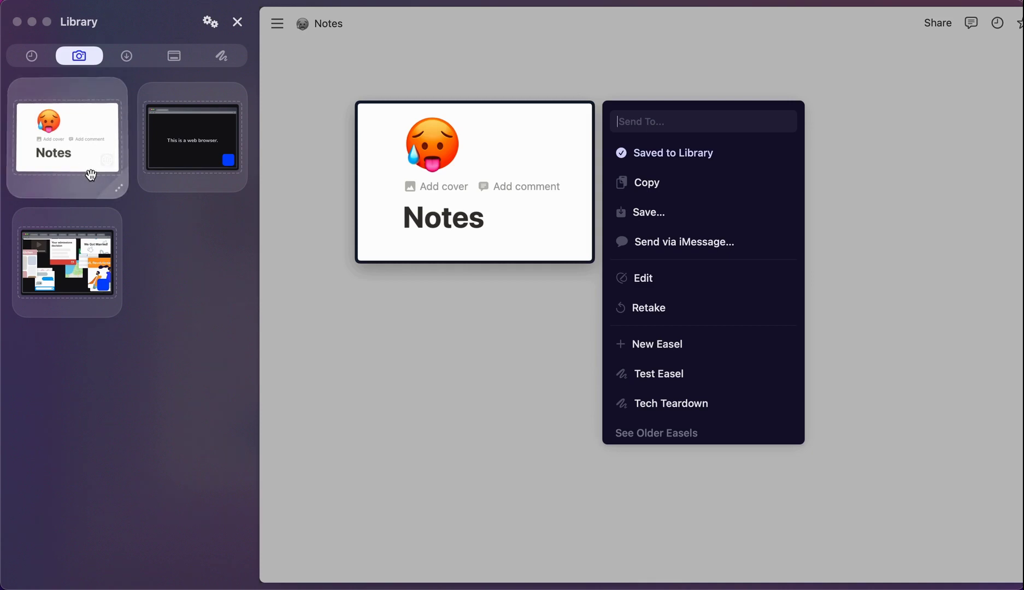
pyautogui.click(91, 572)
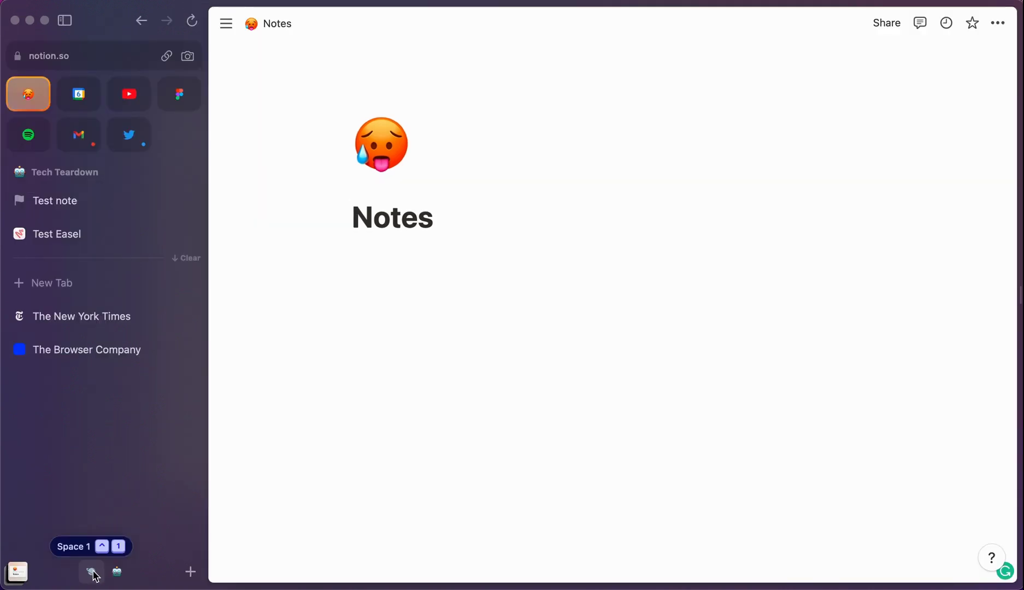